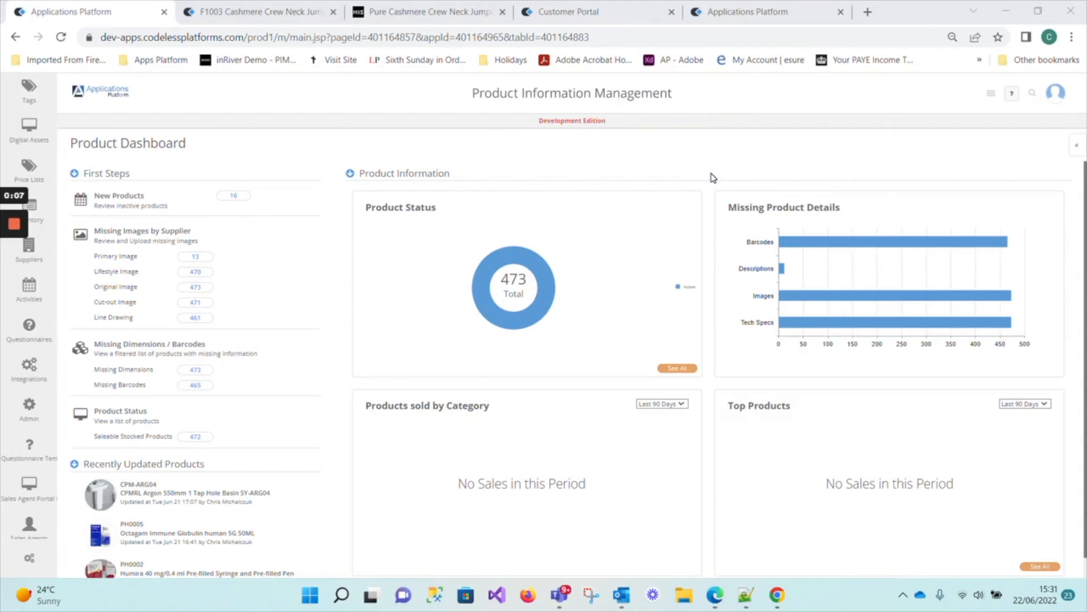
Review the variant options configured for the F1003 Cashmere Crew Neck Jumper and leave them without saving.
click(252, 13)
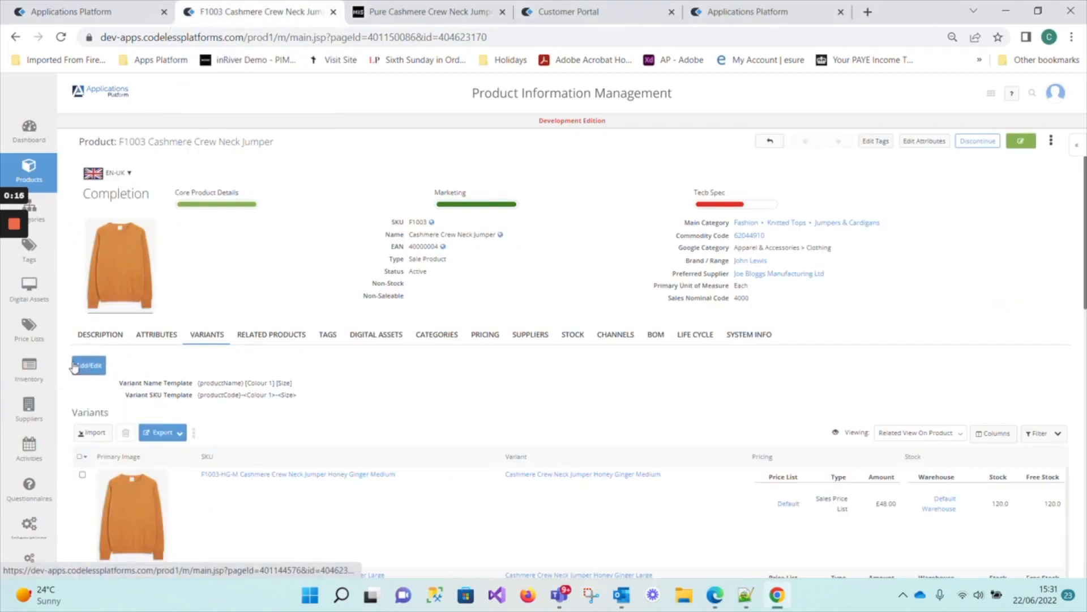
click(87, 366)
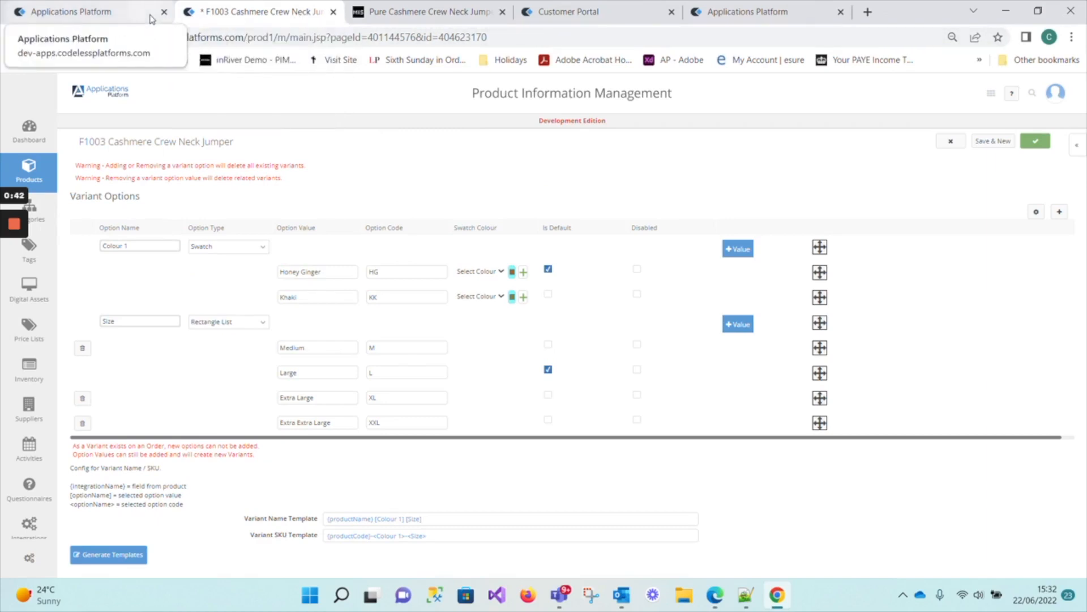
click(952, 142)
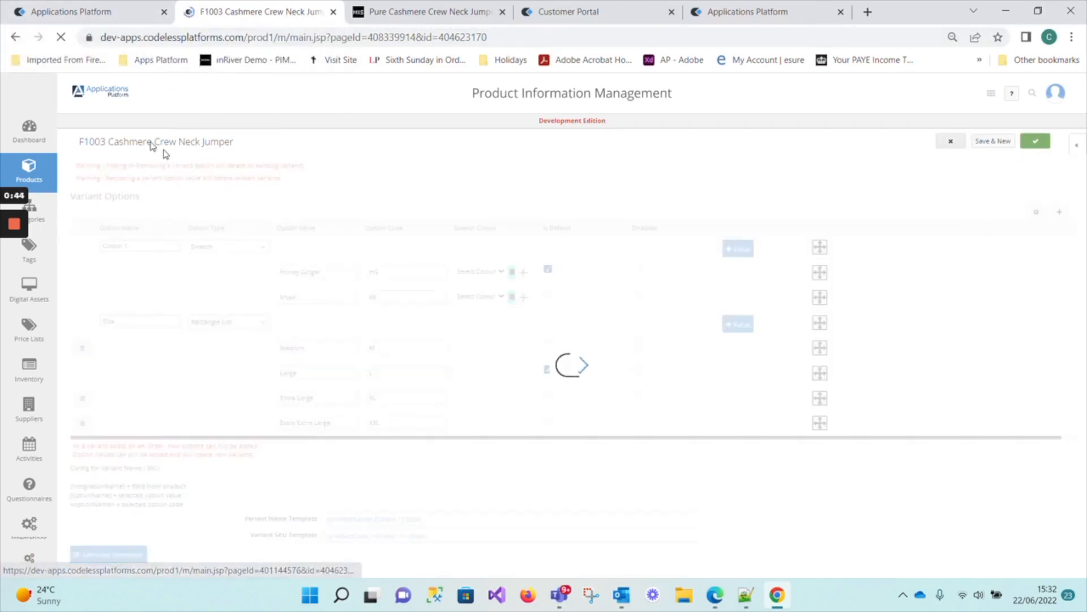
Open the Variant Options administration list from the product dashboard.
click(99, 14)
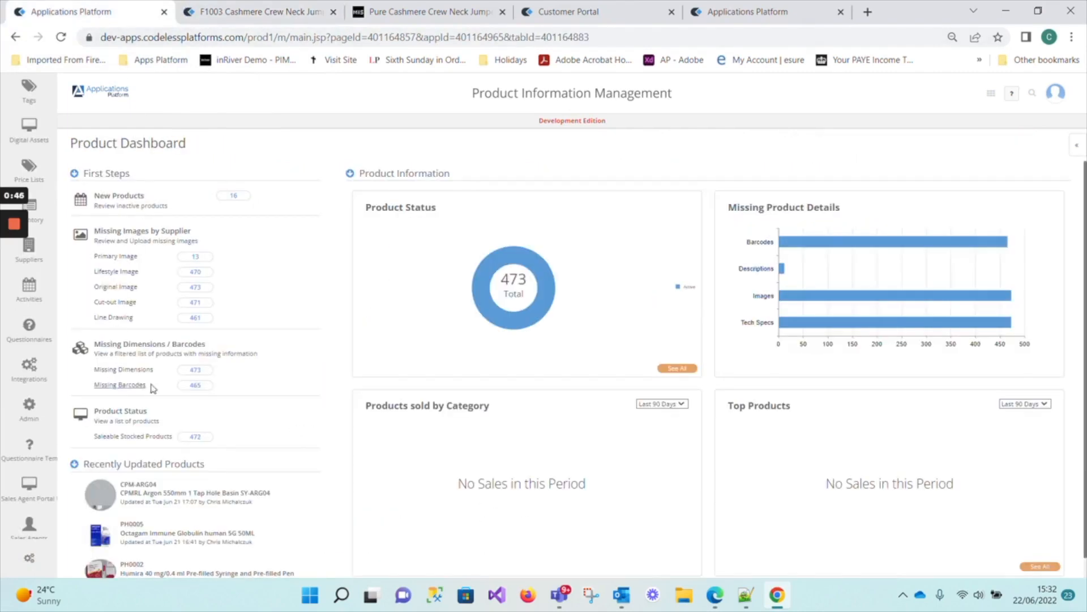
mouse_move(28, 413)
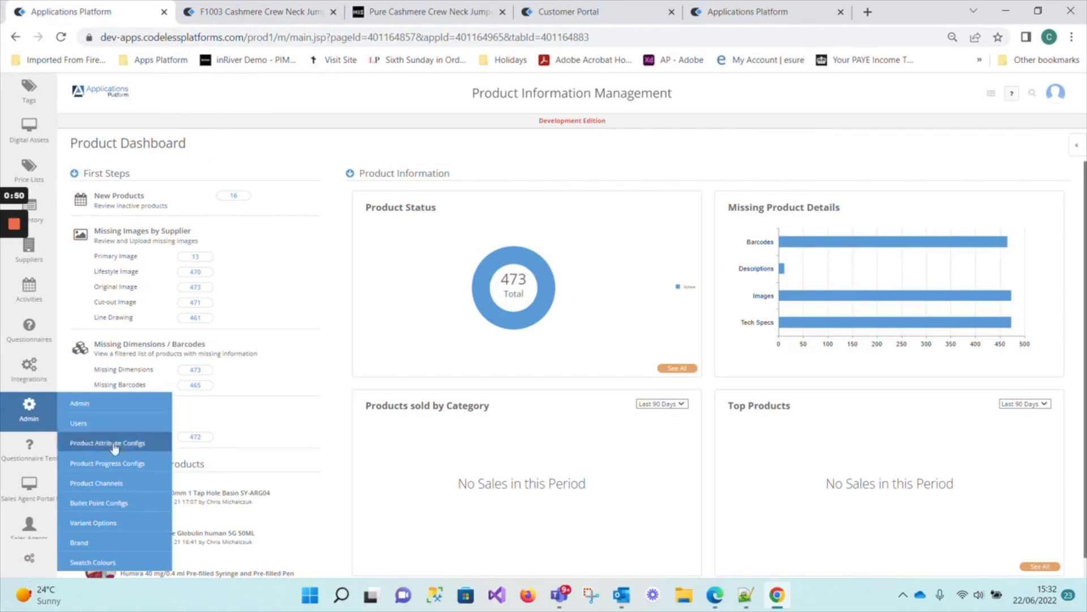
click(98, 525)
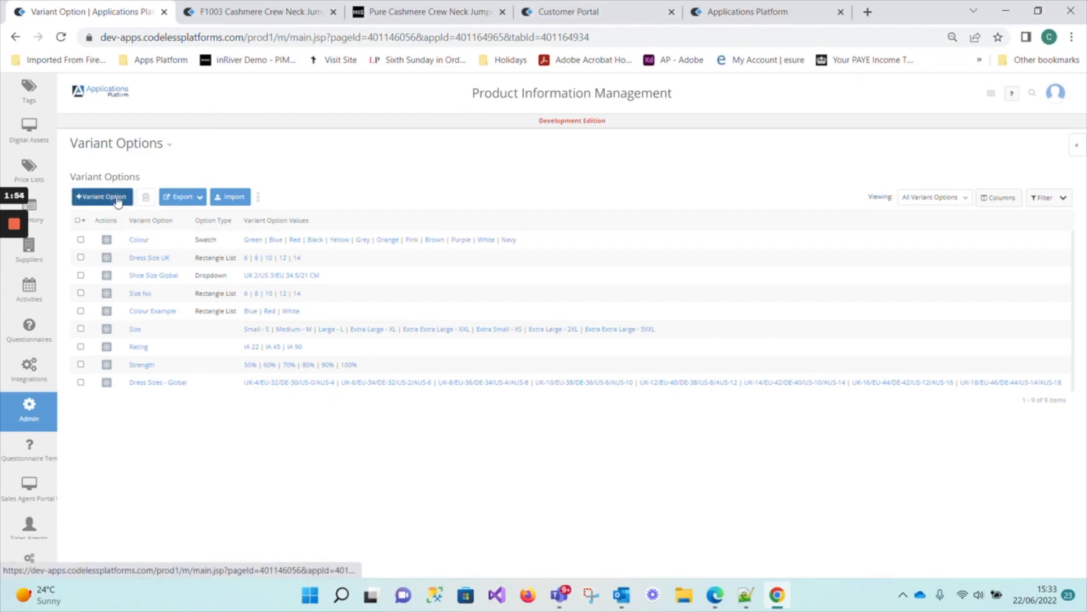
Check the planned variant sizes and colours in the Notepad++ notes, and return to the Variant Options list in Chrome.
click(753, 595)
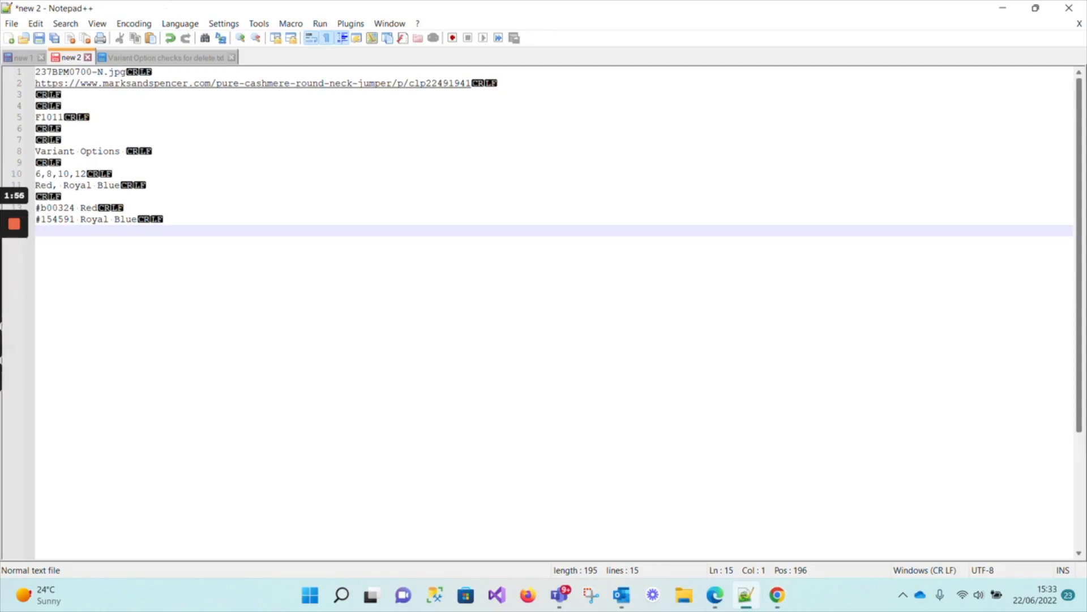
drag(87, 174, 35, 174)
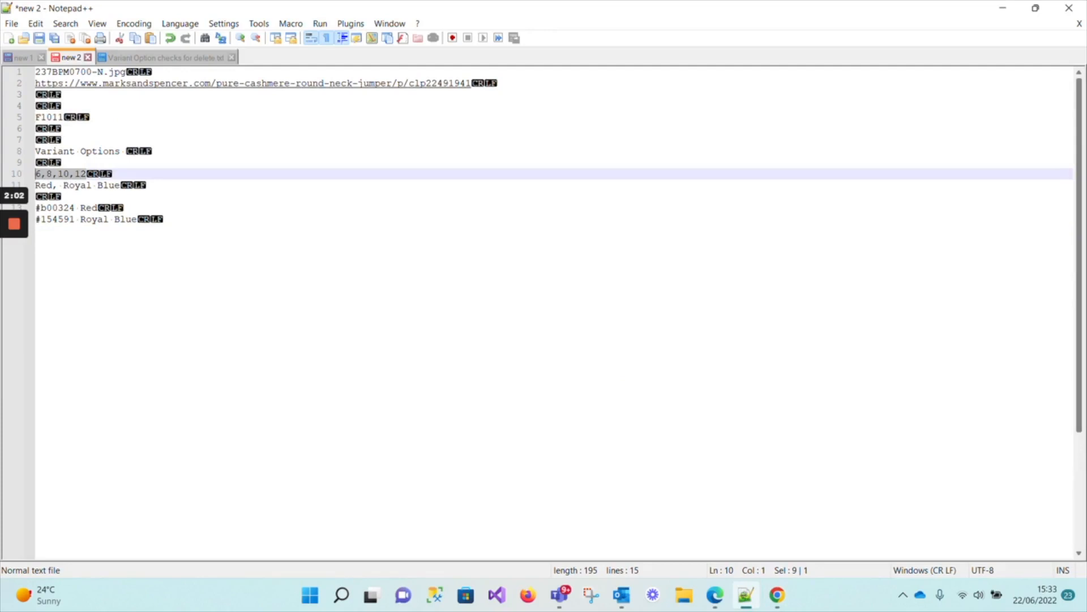
drag(121, 185, 35, 185)
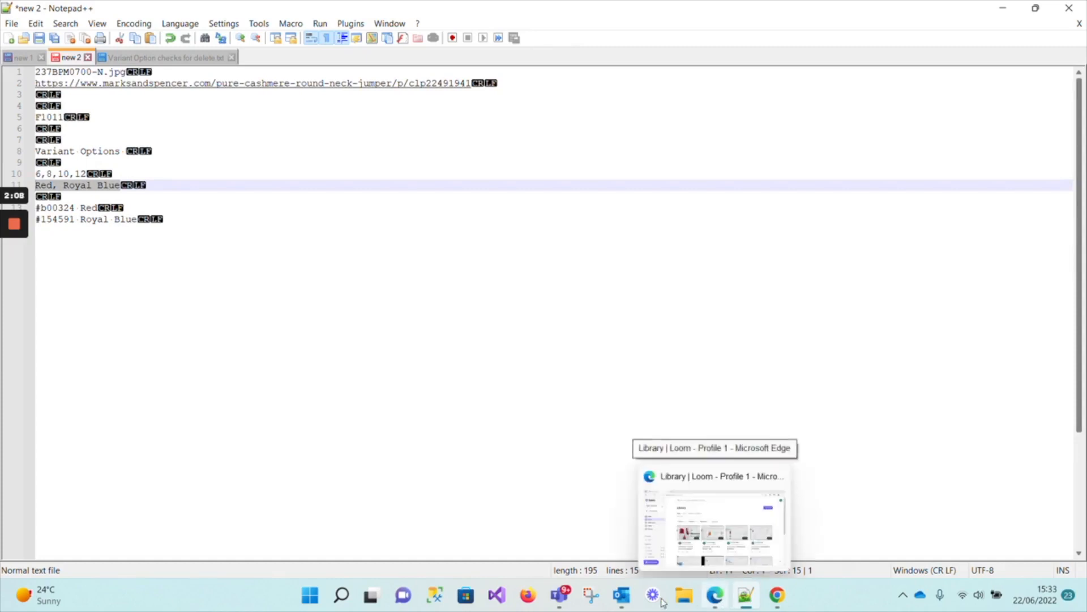
click(712, 598)
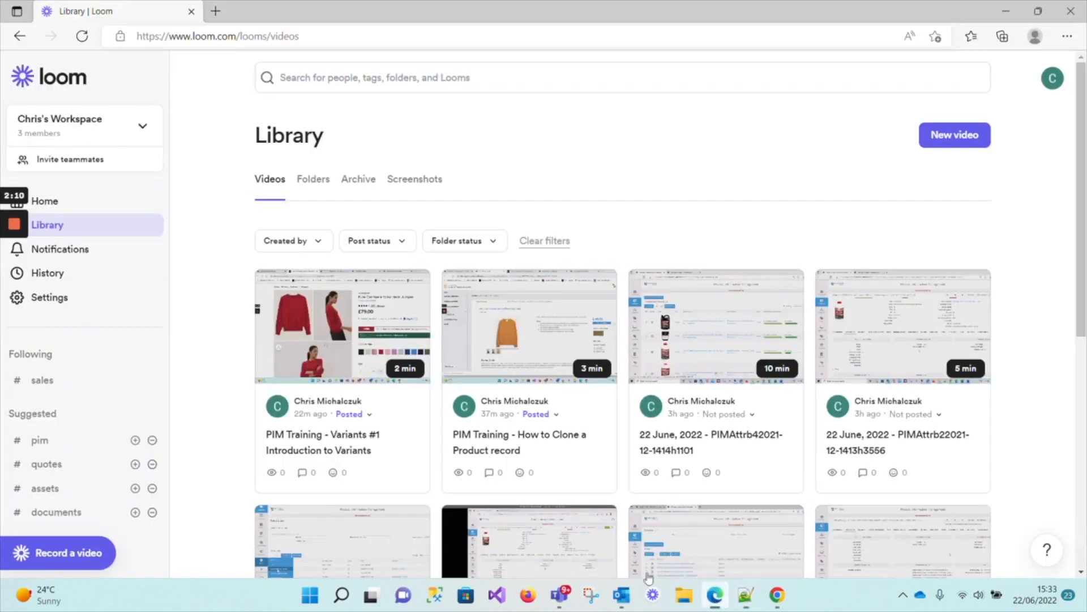
click(777, 594)
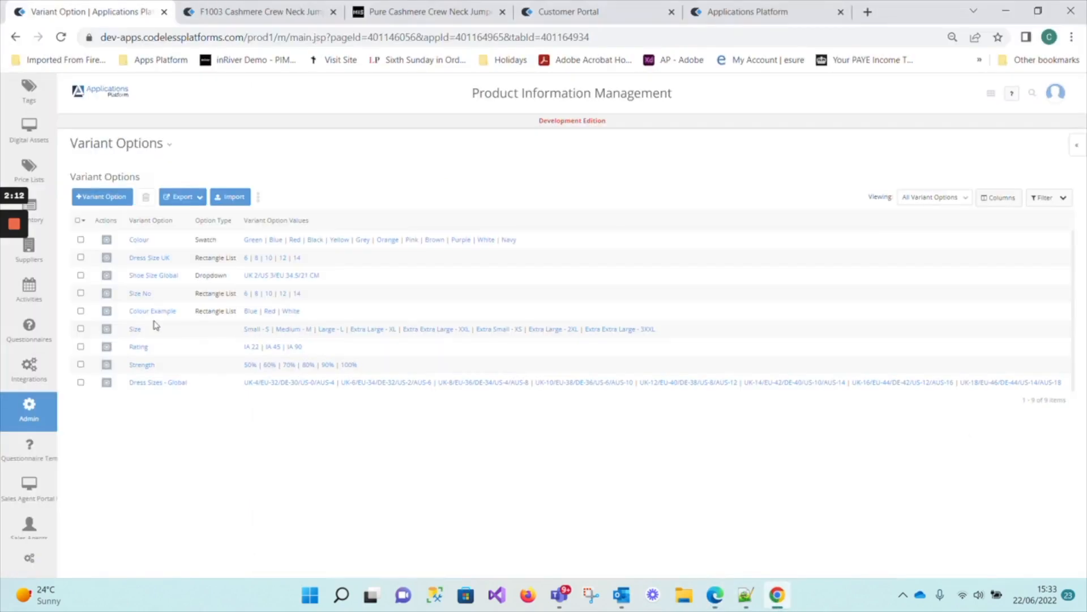
Start a new variant option named Colour Test and open its option type choices.
click(105, 198)
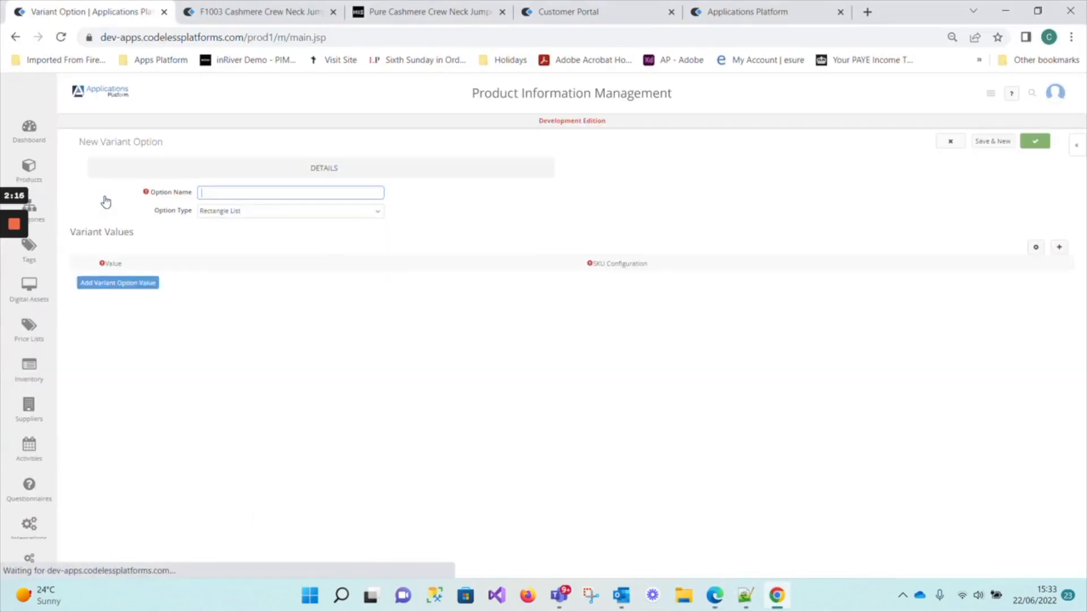
text(Co)
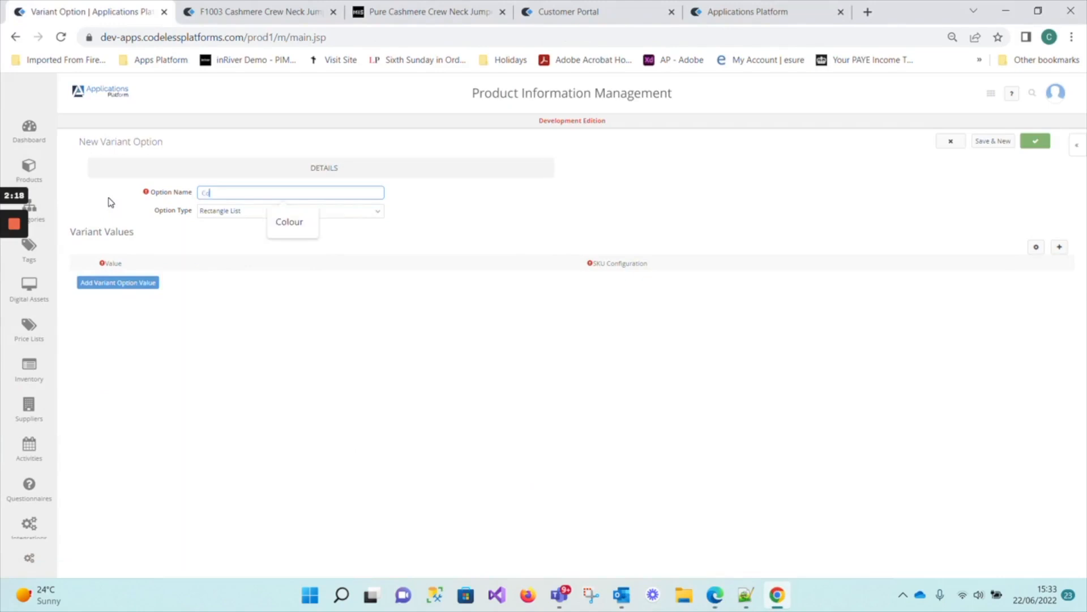
text(lour Test)
click(246, 213)
click(247, 214)
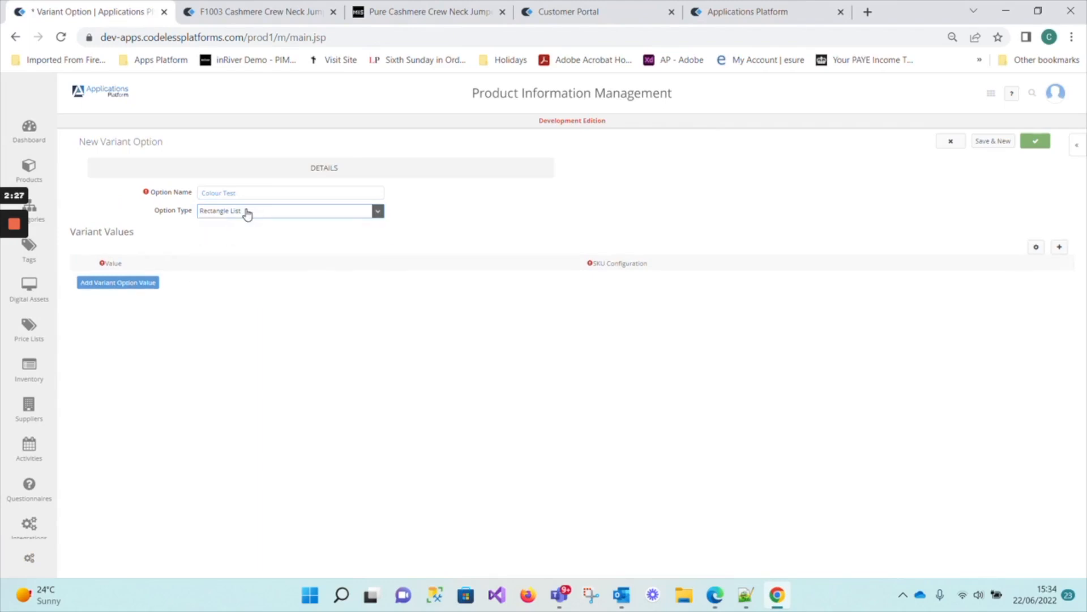
click(247, 214)
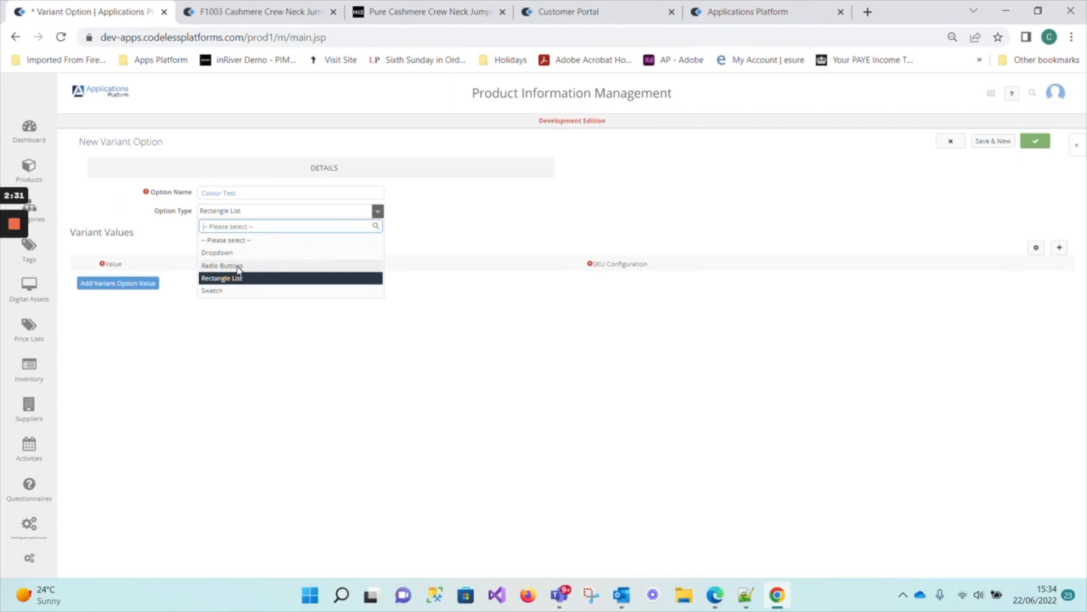
Look at the colour and size selectors on the Marks & Spencer jumper page, and return to the new variant option.
click(462, 11)
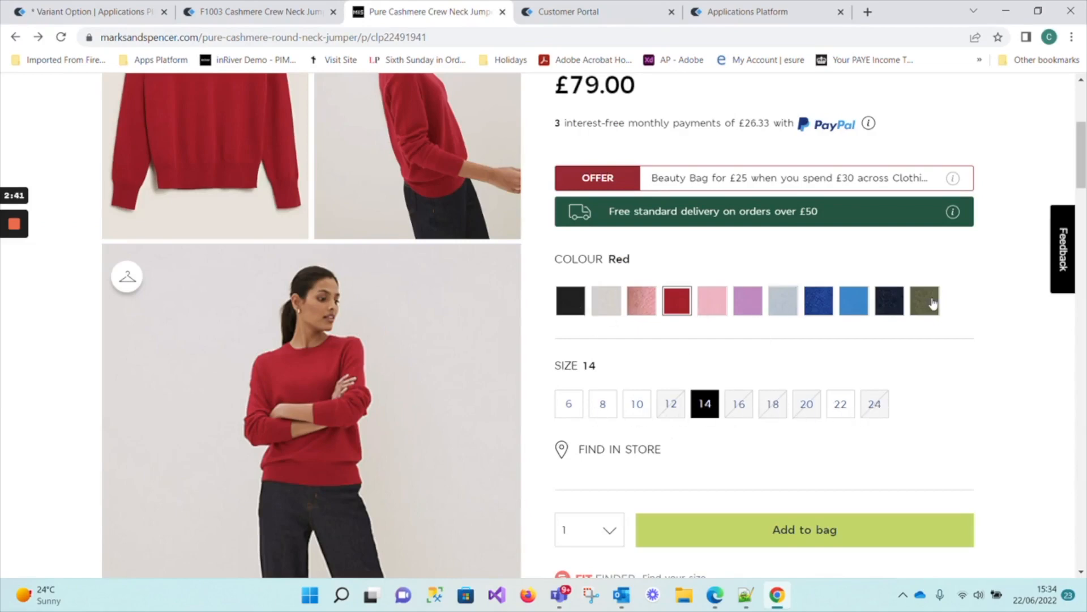
click(273, 16)
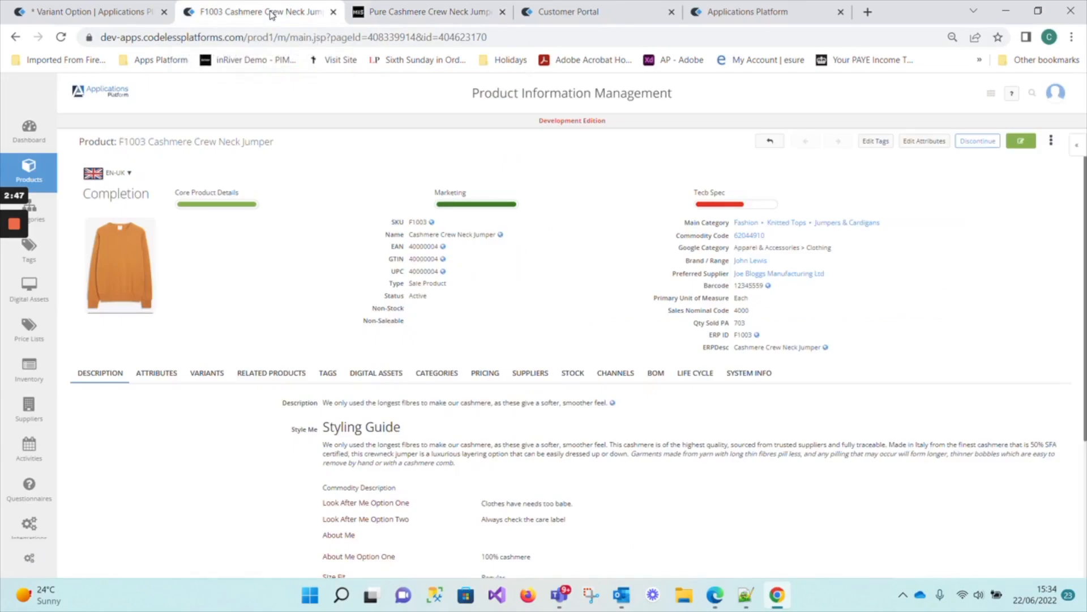
click(94, 12)
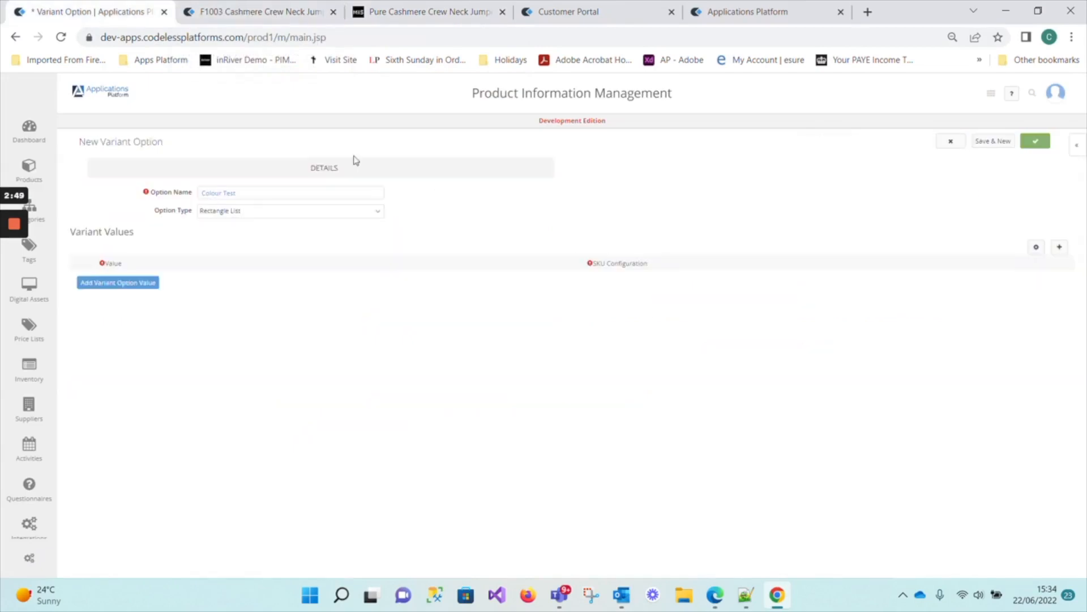
Set the option type to Swatch and add a blank variant value row.
click(227, 213)
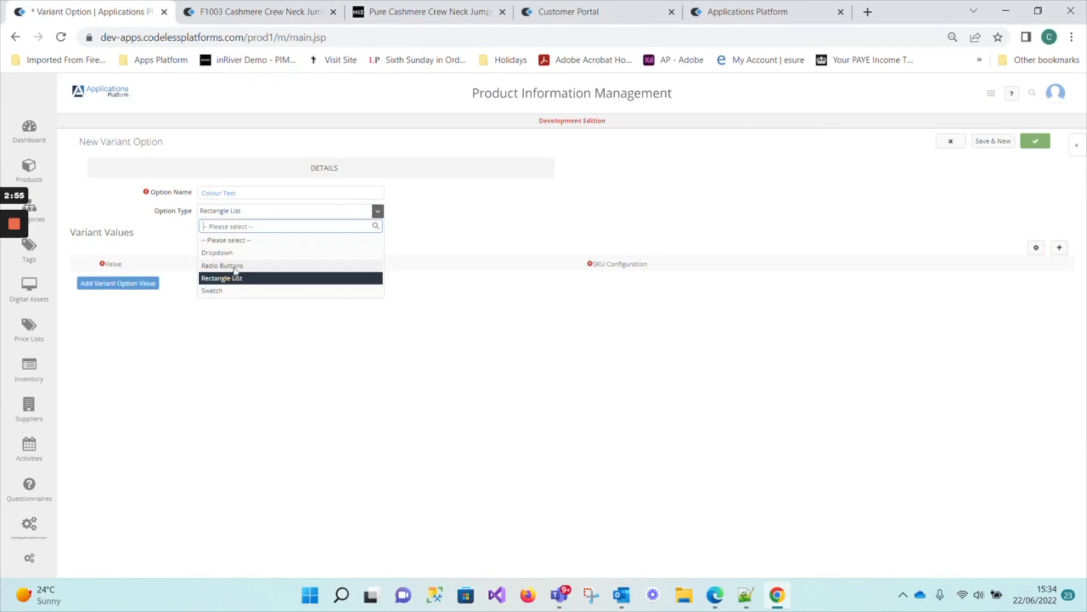
click(213, 292)
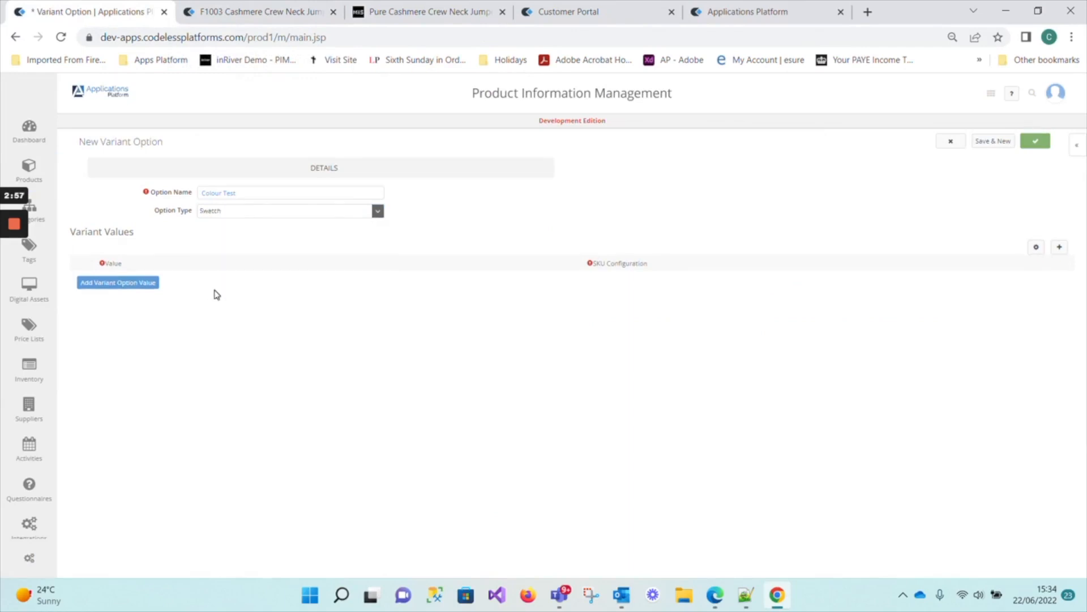
click(126, 287)
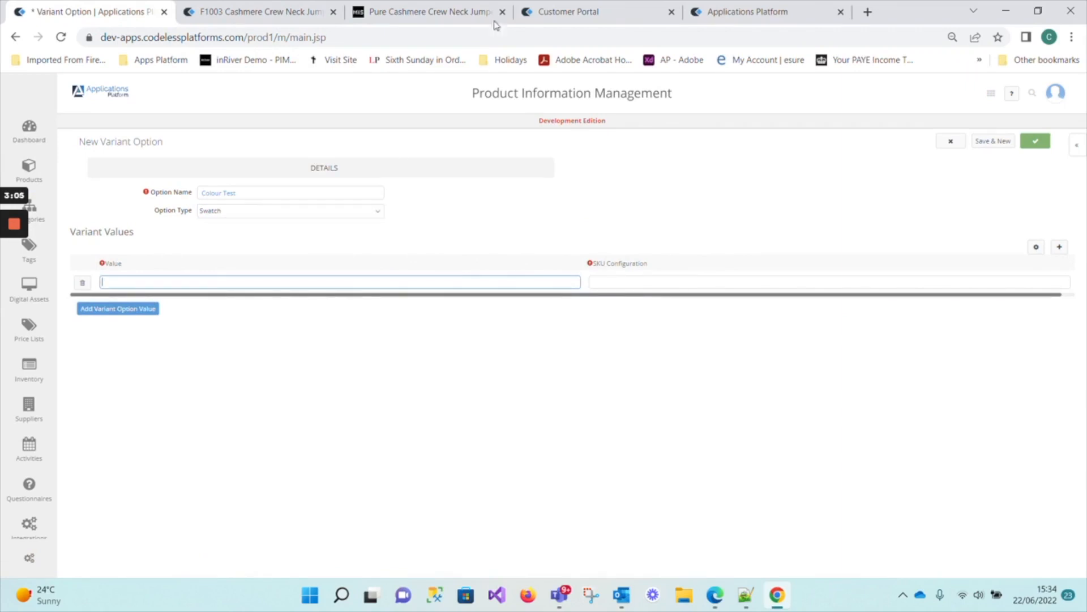
Examine the swatches on the Marks & Spencer jumper page and select the Khaki swatch on the Customer Portal jumper page.
click(445, 14)
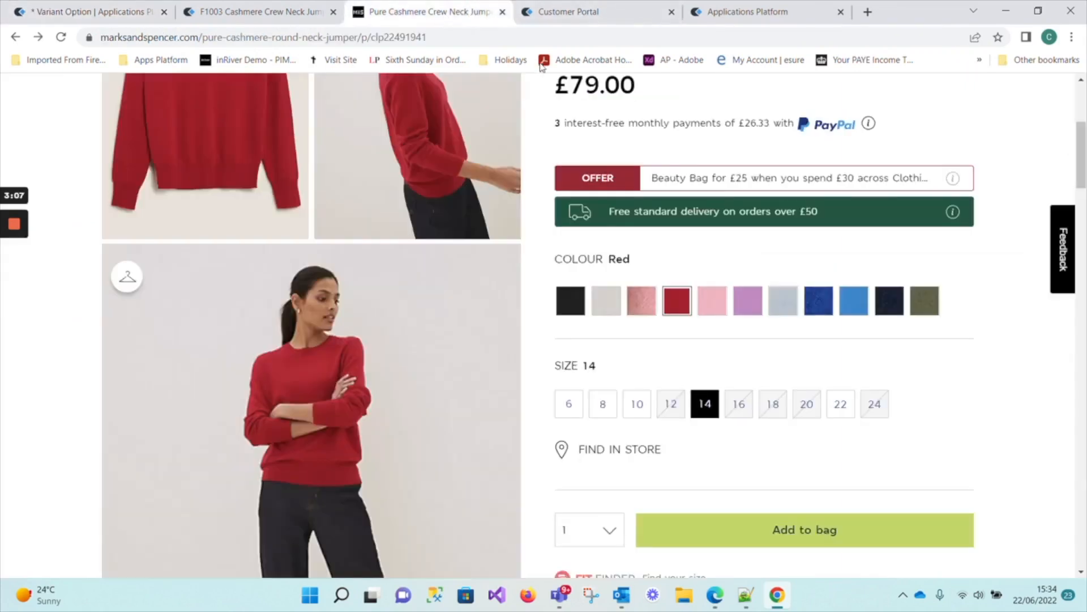
scroll(685, 242, up, 4)
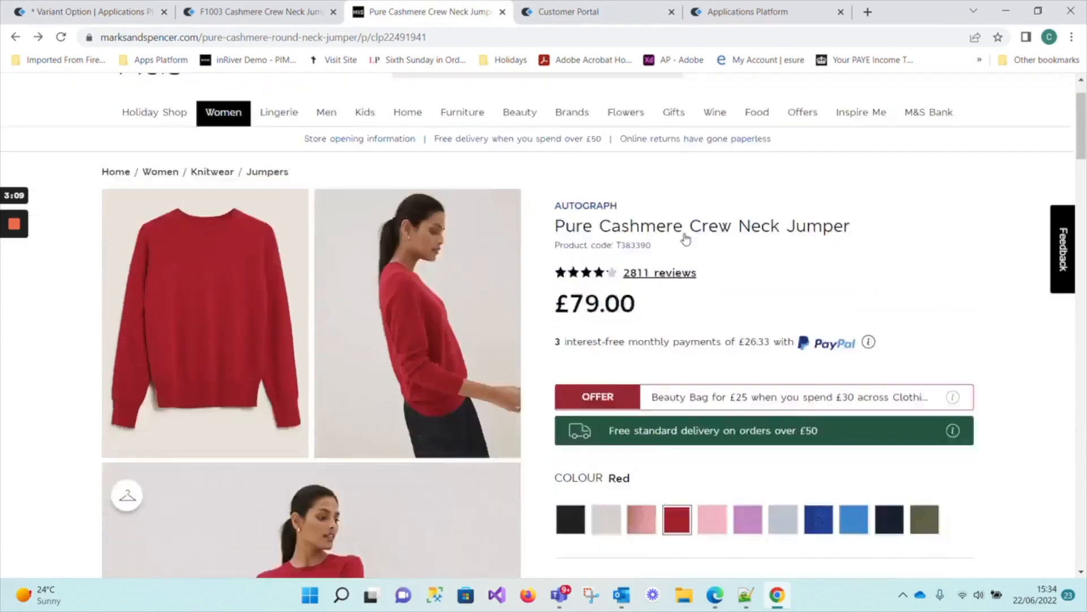
scroll(685, 238, down, 5)
scroll(685, 238, up, 4)
click(577, 11)
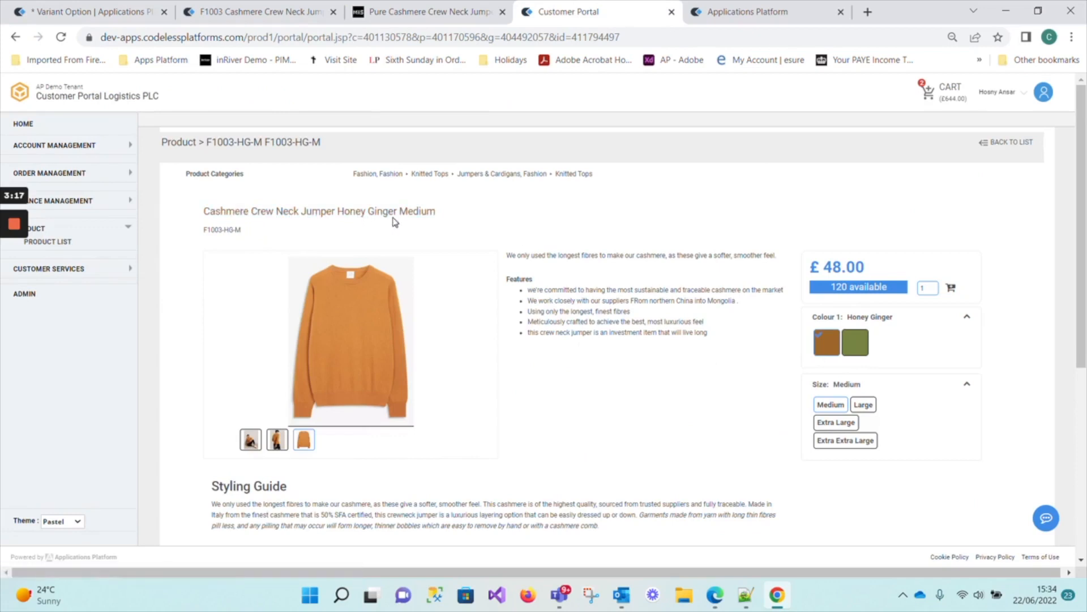
click(856, 349)
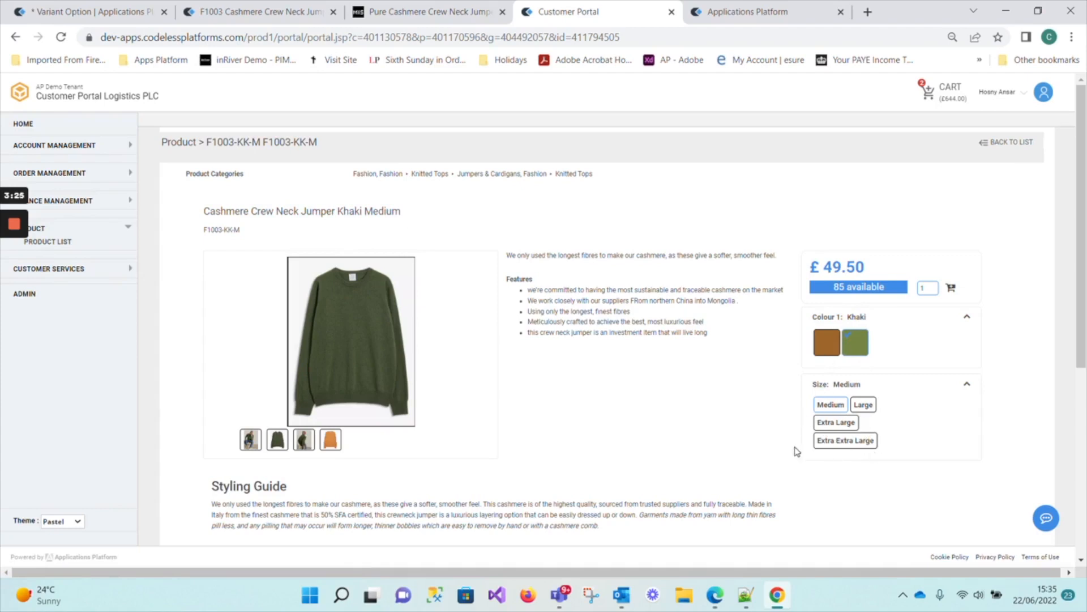
Fill the first variant value with Red from the Notepad++ notes and set its SKU configuration to RED.
click(123, 14)
click(193, 282)
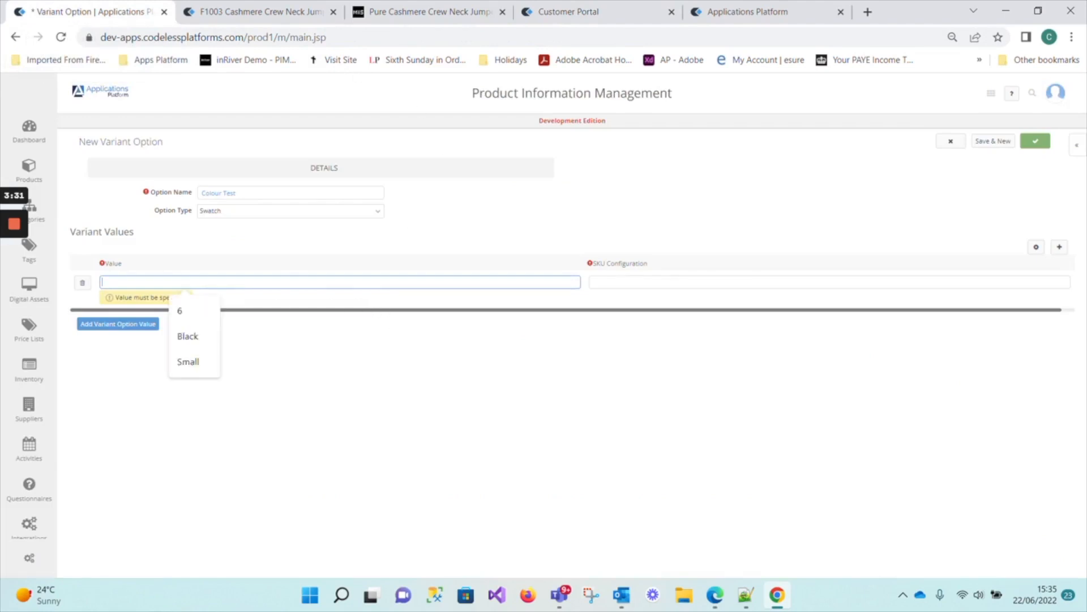
click(746, 594)
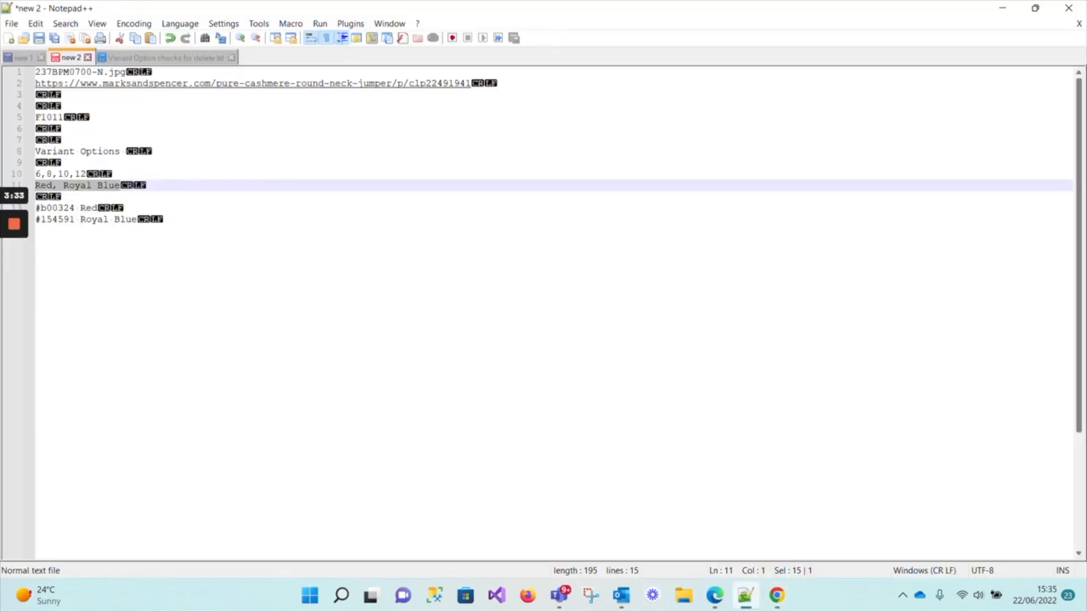
double_click(89, 208)
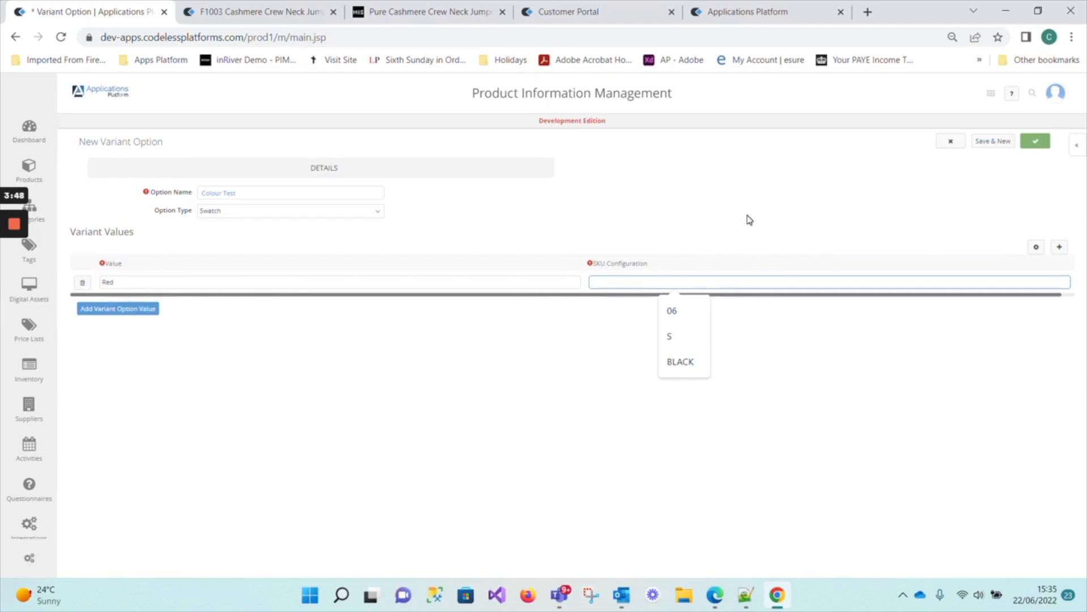
text(RED)
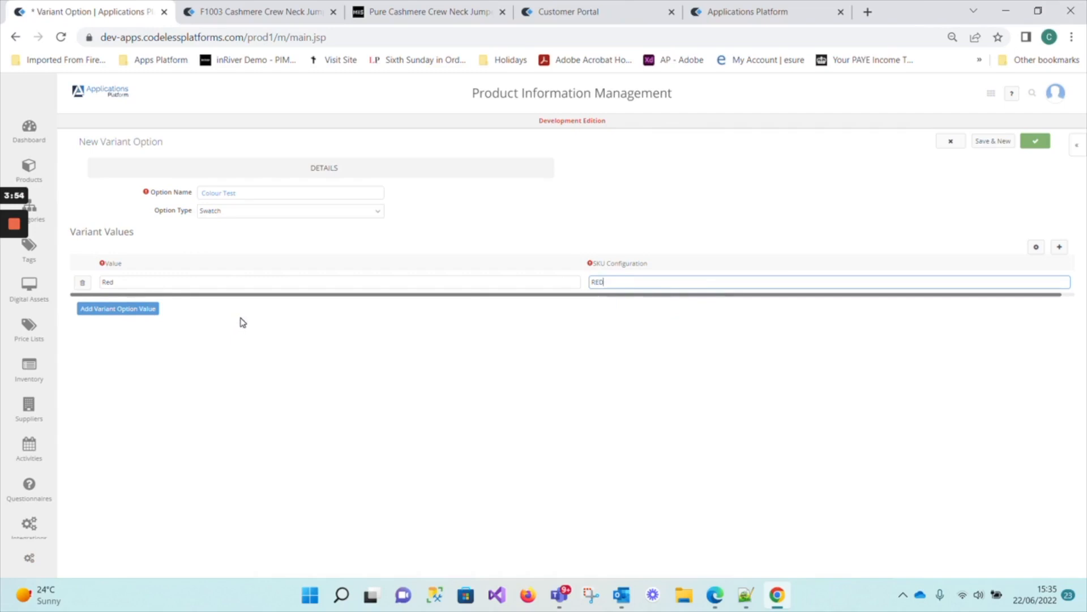
Add a second variant value, Royal Blue, copied from the Notepad++ notes, with ROYAL BLUE as its SKU configuration.
click(142, 314)
click(141, 313)
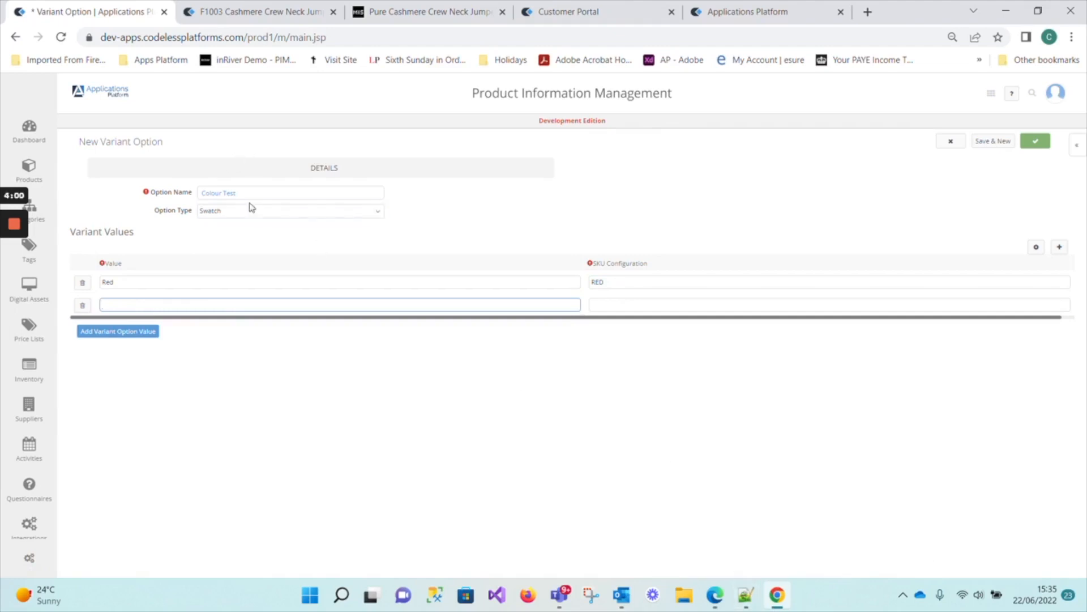
click(747, 595)
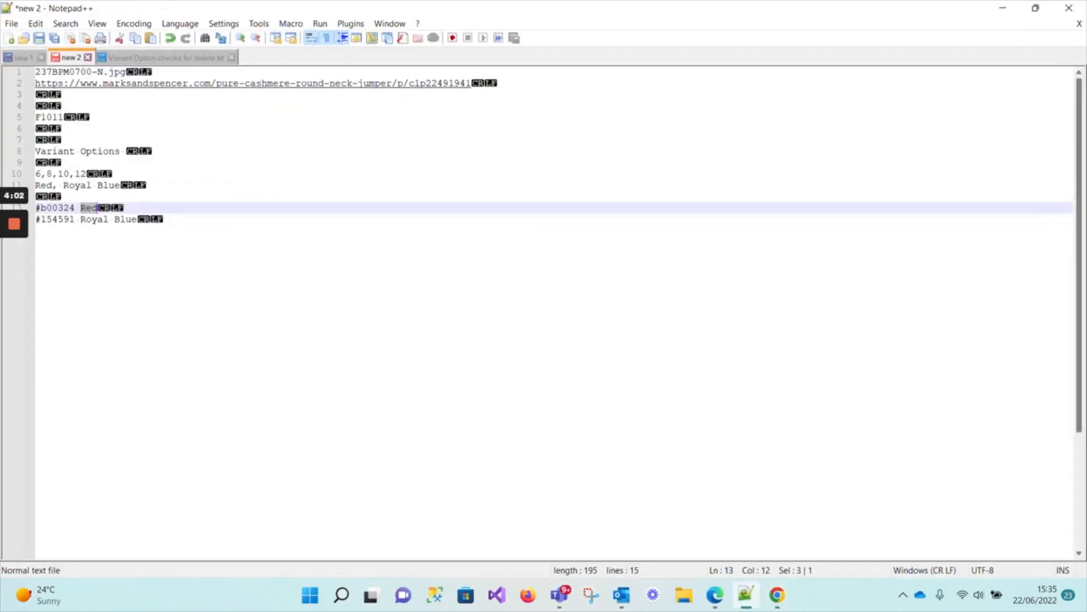
drag(64, 186, 120, 185)
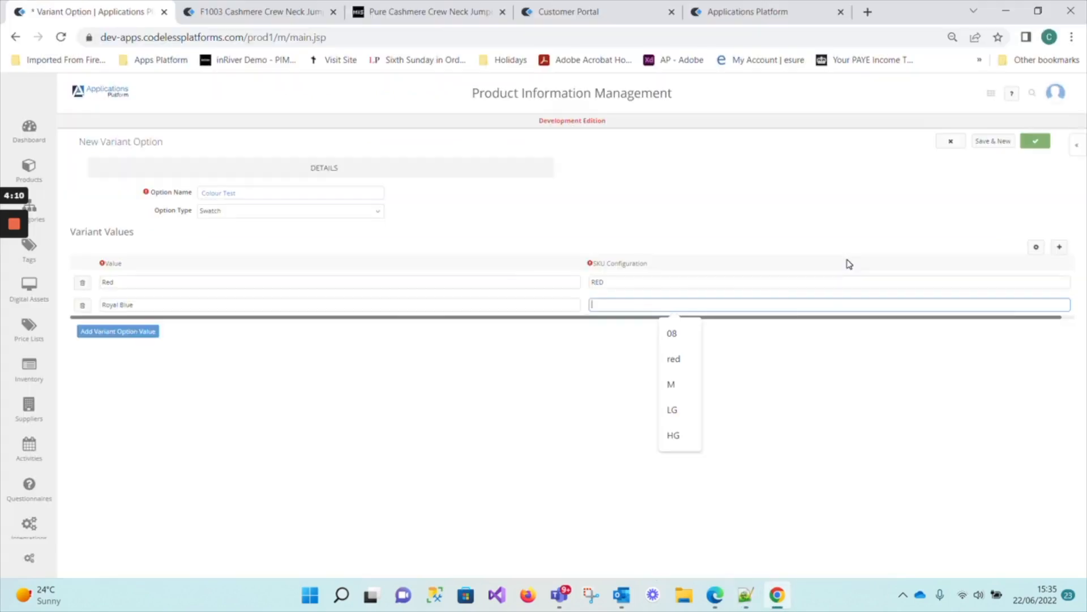
text(ROYAL)
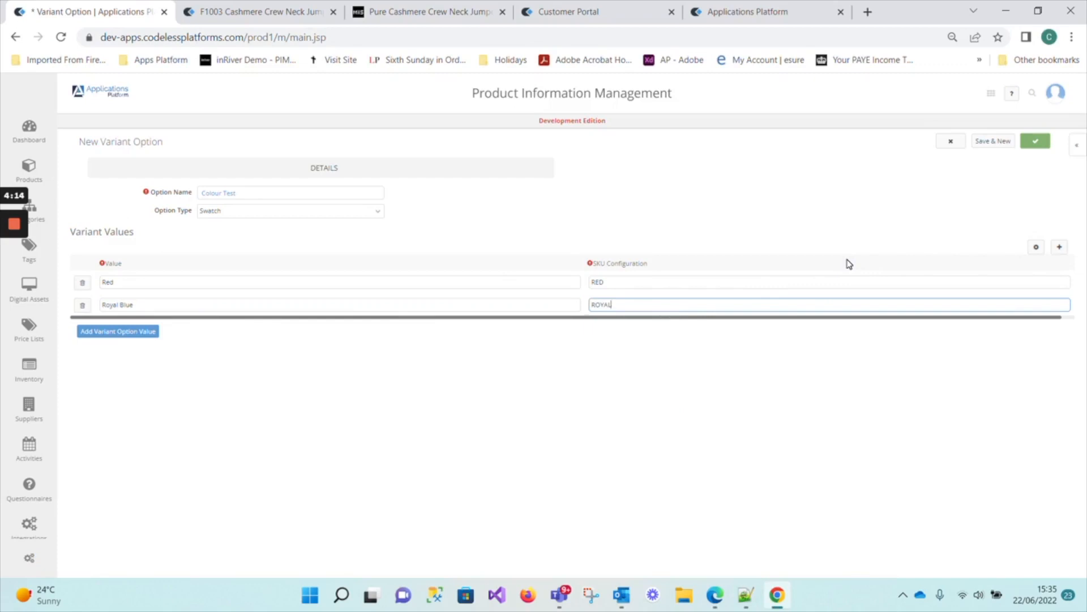
text( BLUE)
click(180, 354)
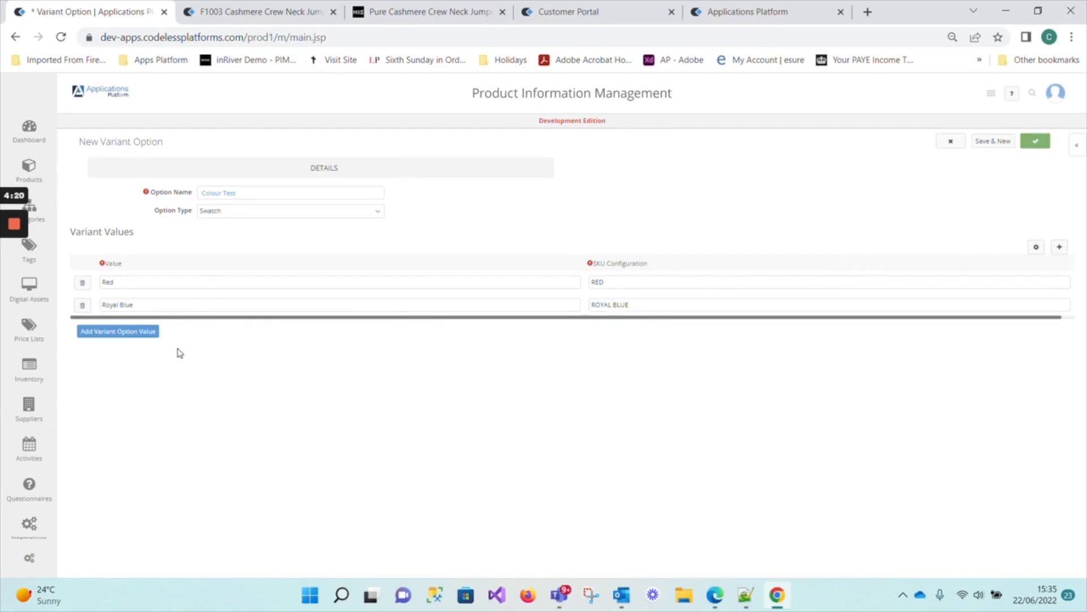
Add a third variant value, Black, with BLack as its SKU configuration, and save the Colour Test option.
click(119, 332)
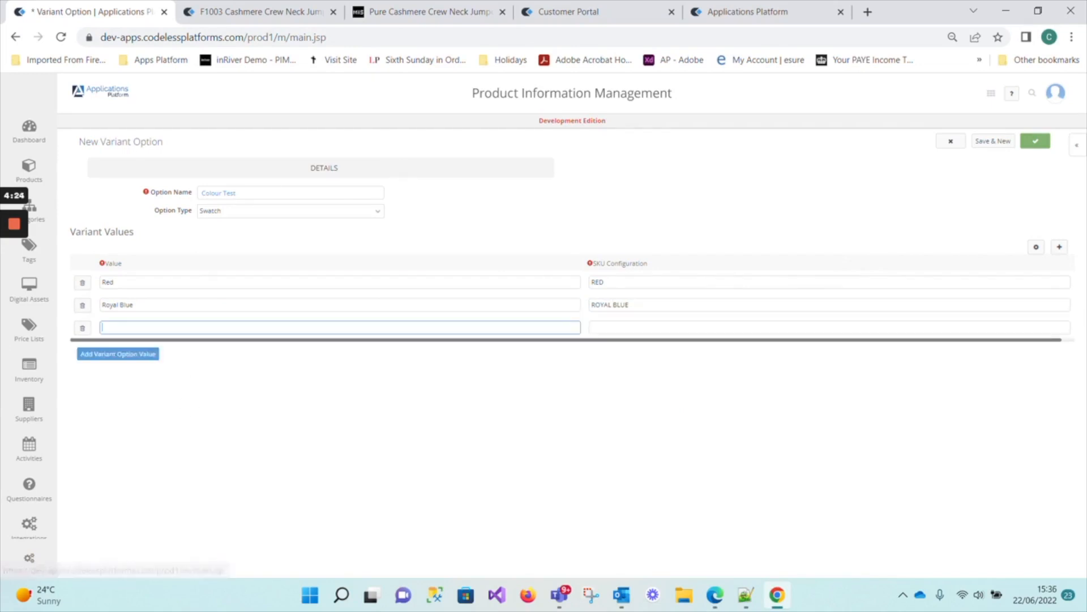
text(Bla)
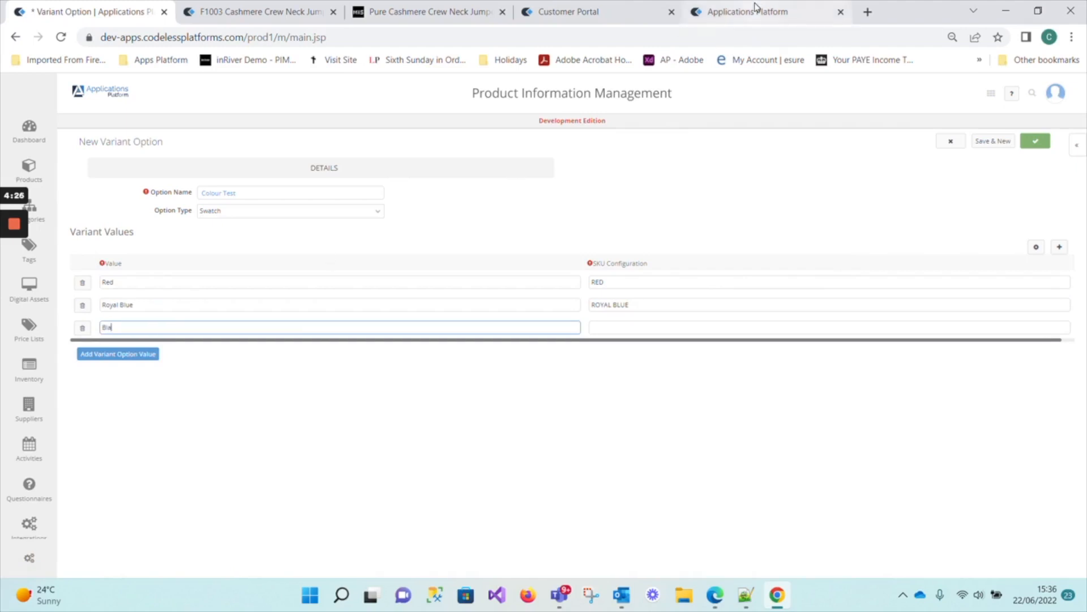
text(ck)
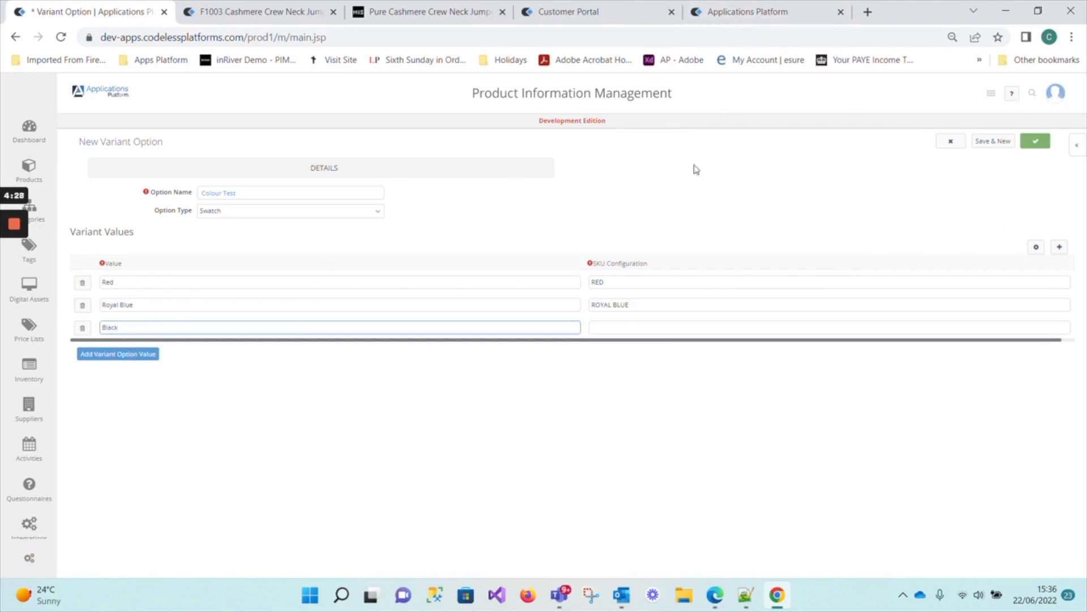
click(614, 327)
click(648, 328)
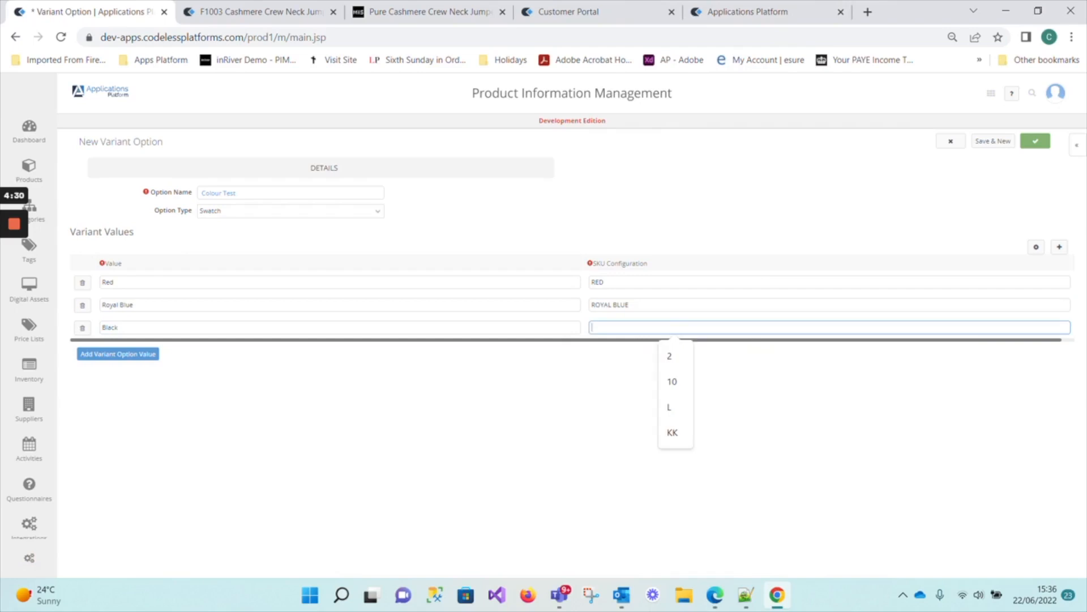
text(BLa)
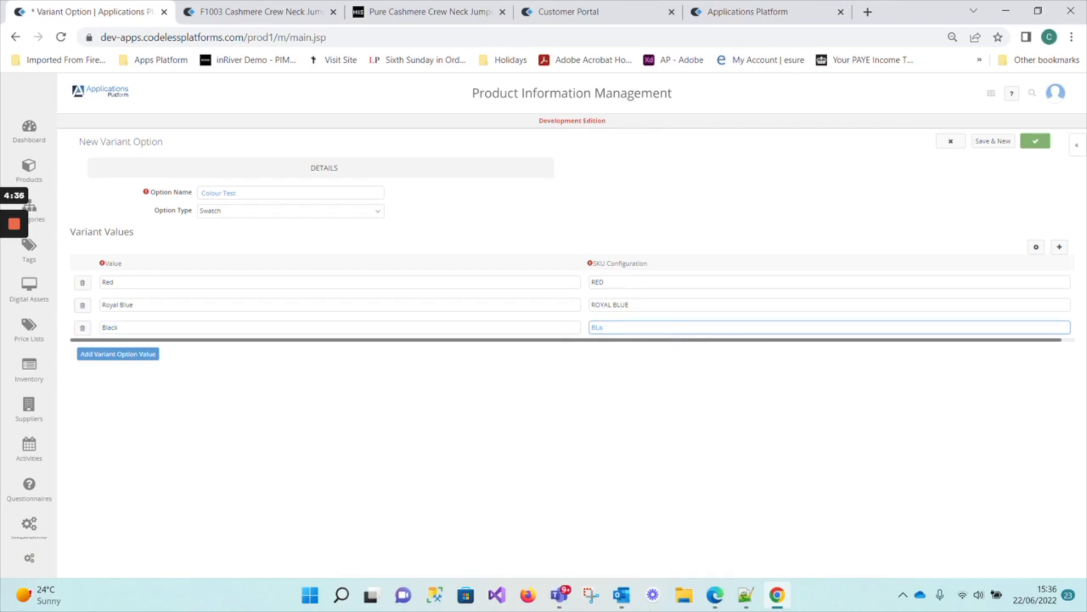
text(ck)
click(1035, 143)
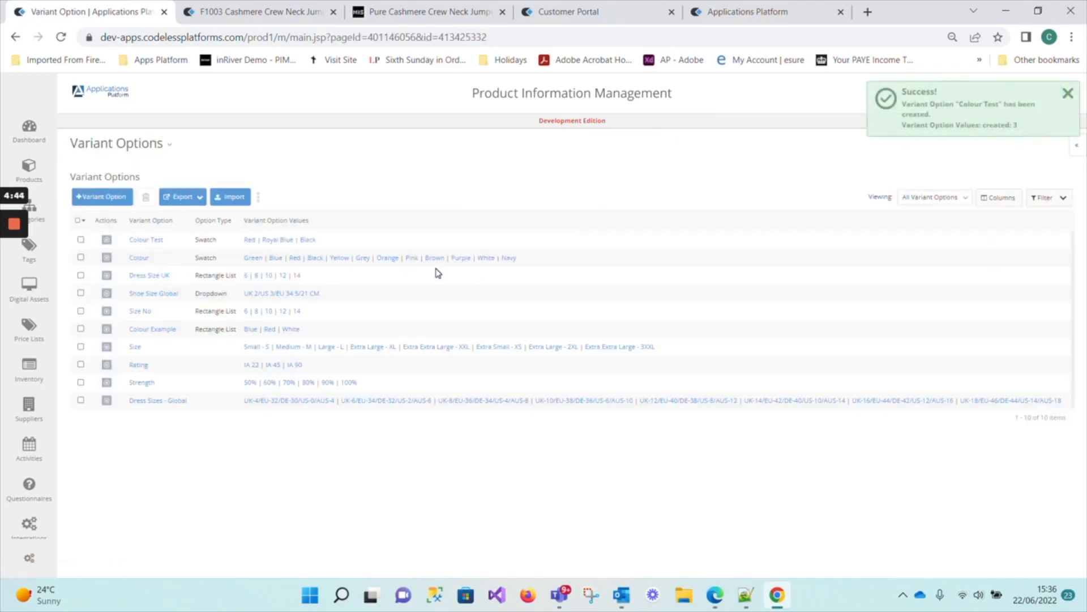
Edit the Colour Test option to order Red as 1, Royal Blue as 2 and Black as 3, and save it.
click(106, 240)
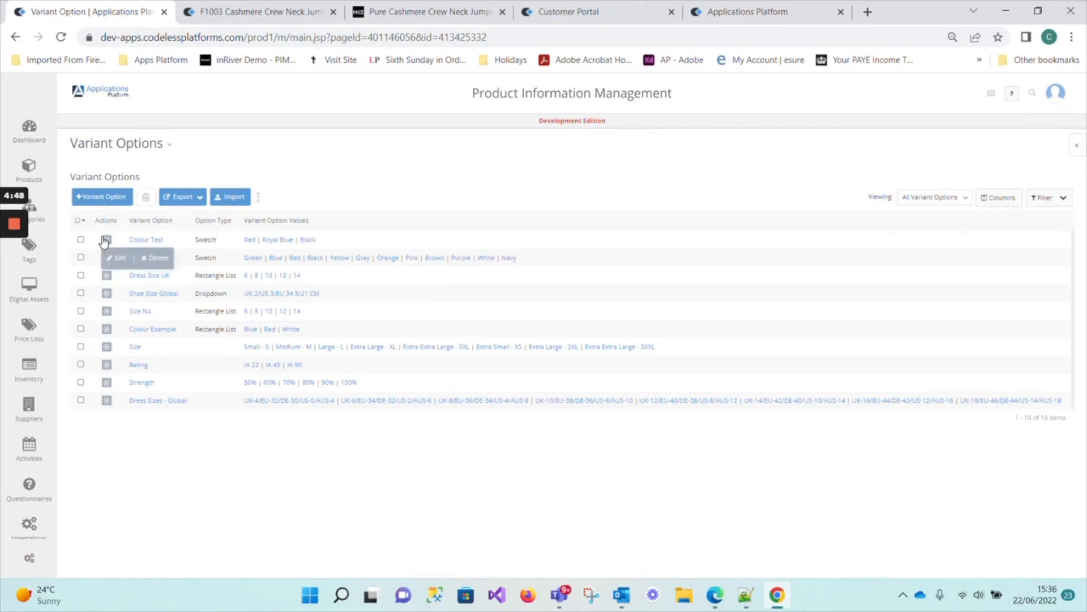
click(122, 258)
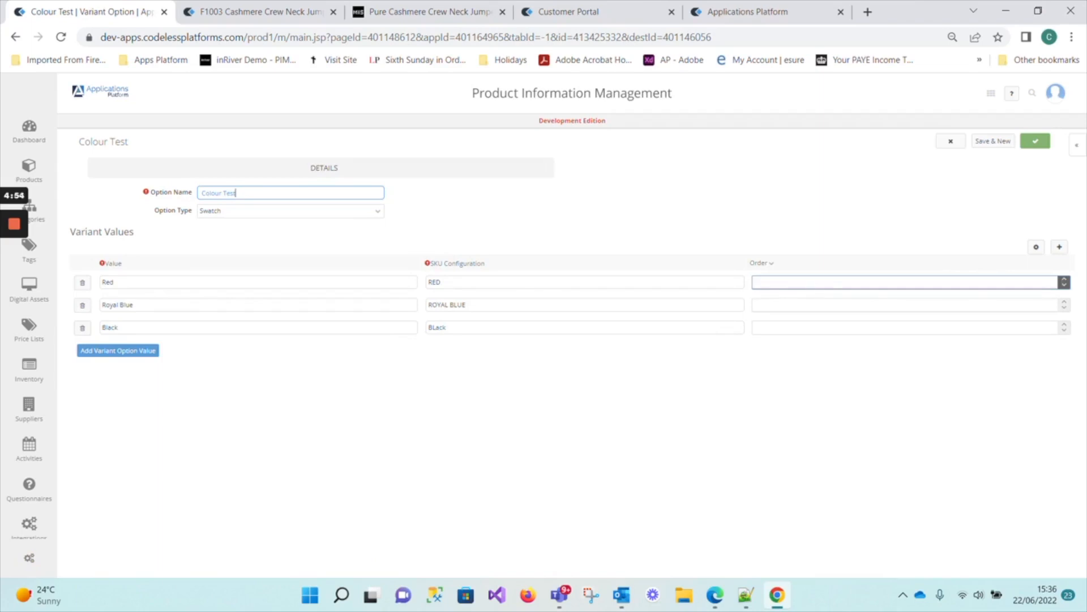
click(838, 283)
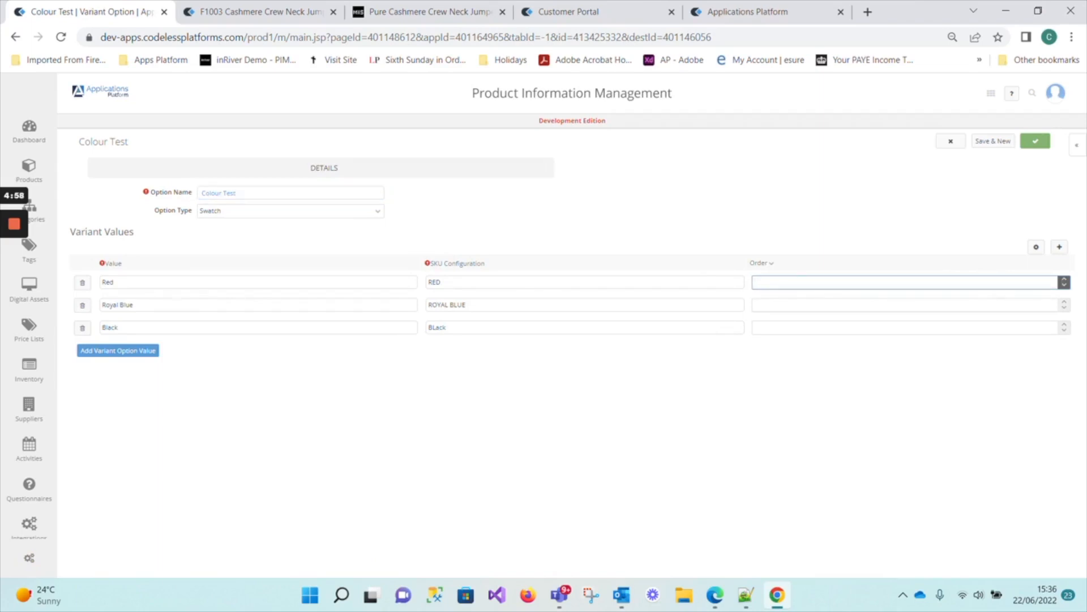
click(839, 306)
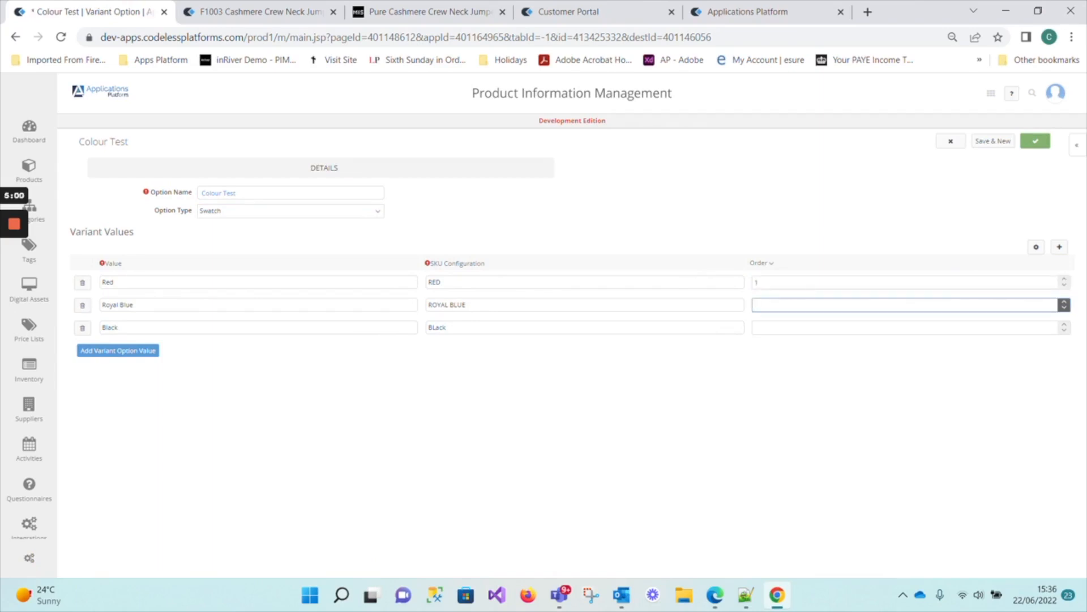
text(2)
click(780, 324)
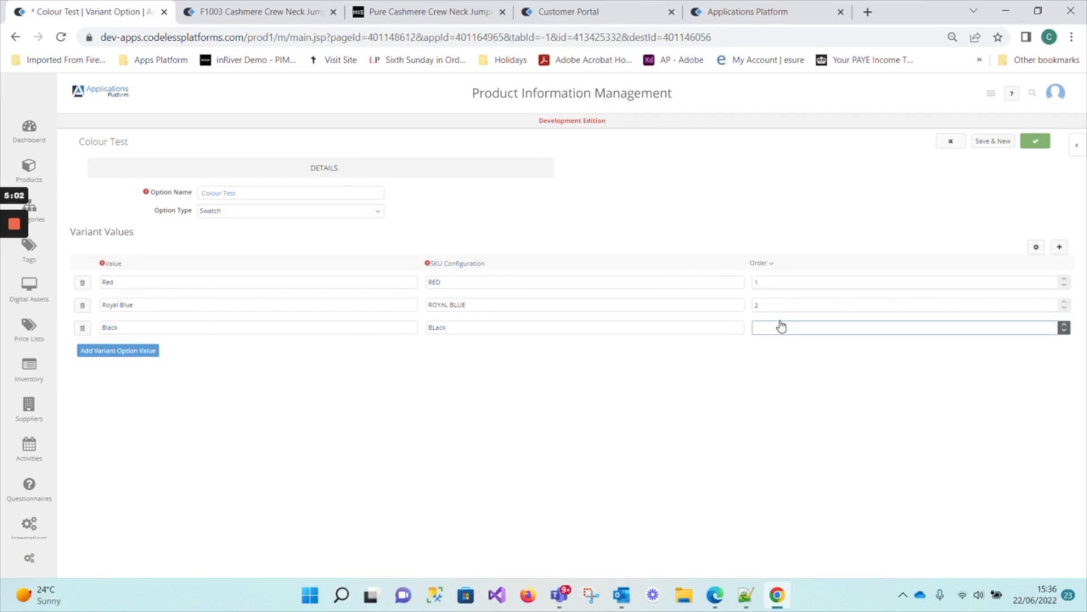
text(3)
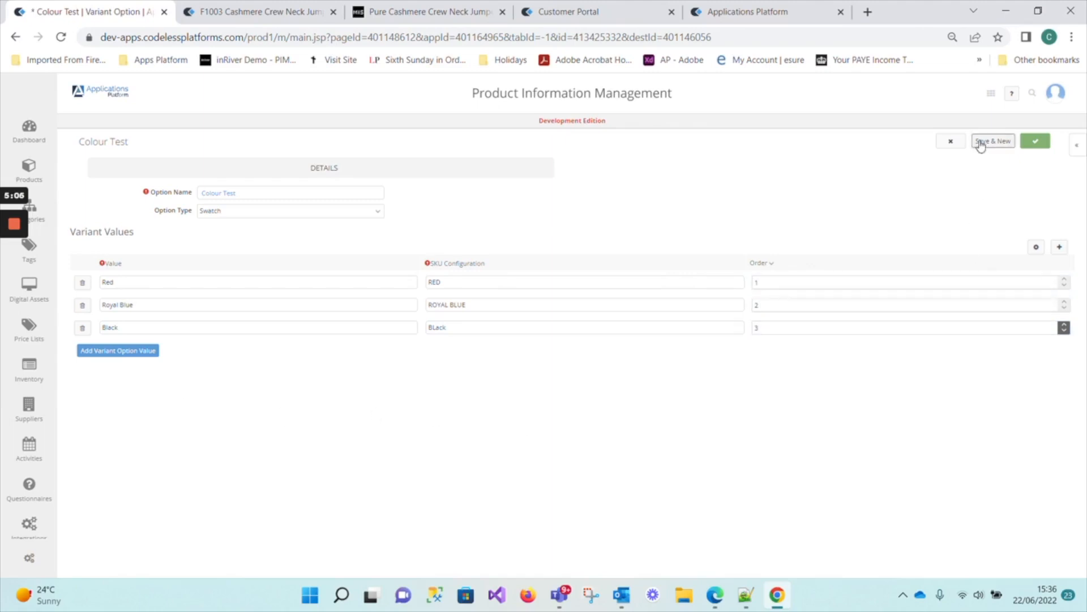
click(1030, 145)
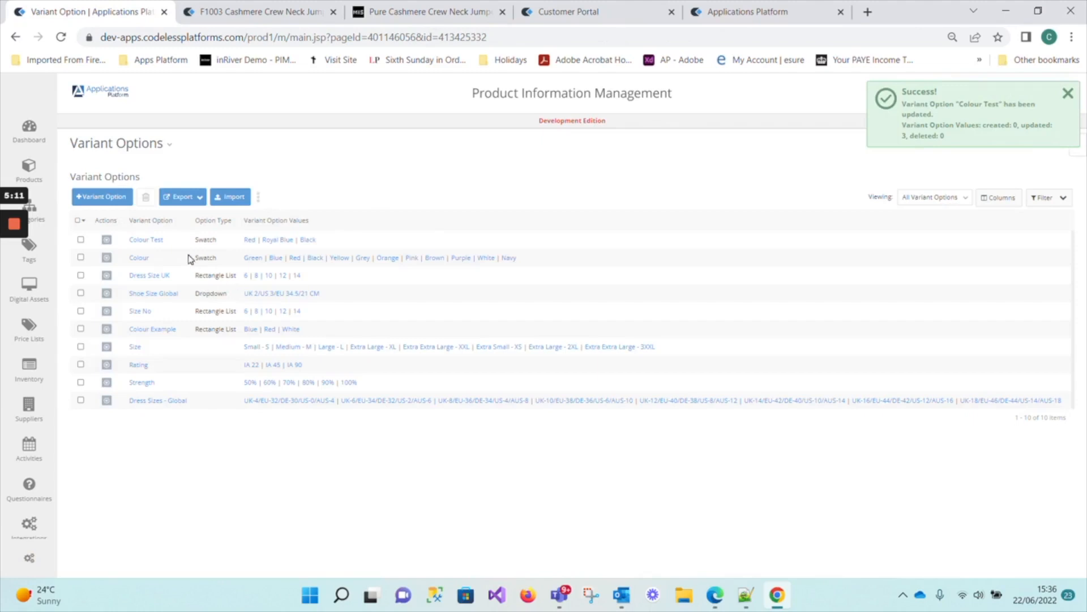
Reopen the Colour Test option to check the order of its variant values, and save it again.
click(106, 240)
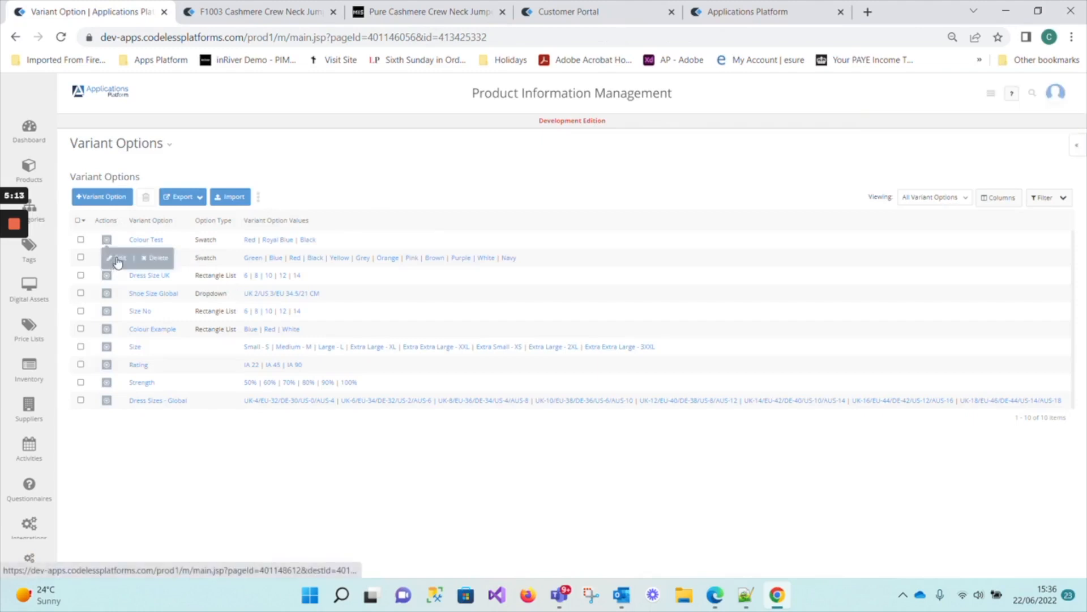
click(118, 259)
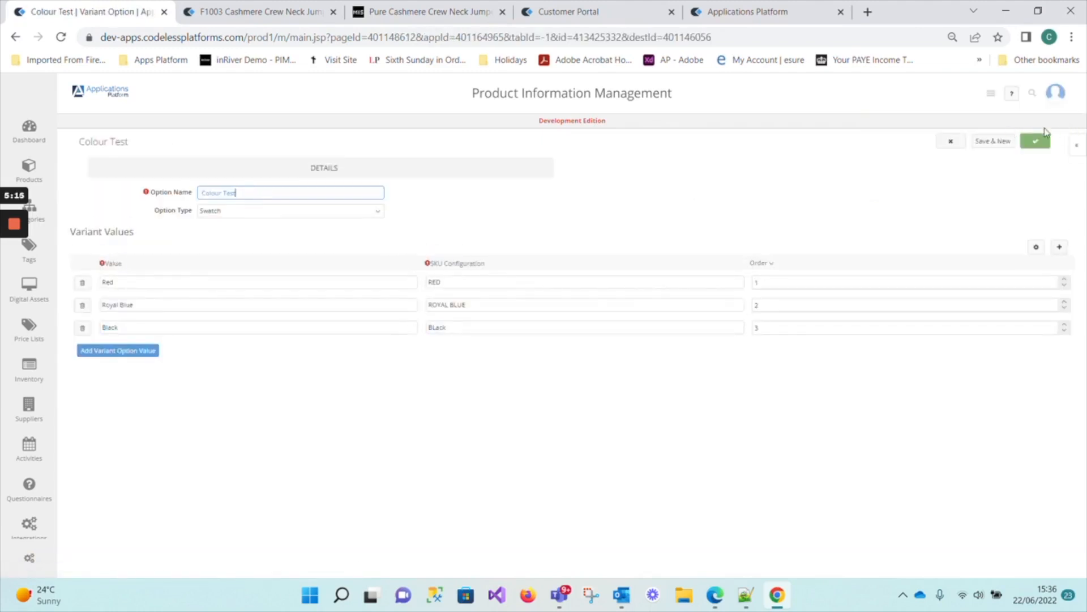
click(1037, 142)
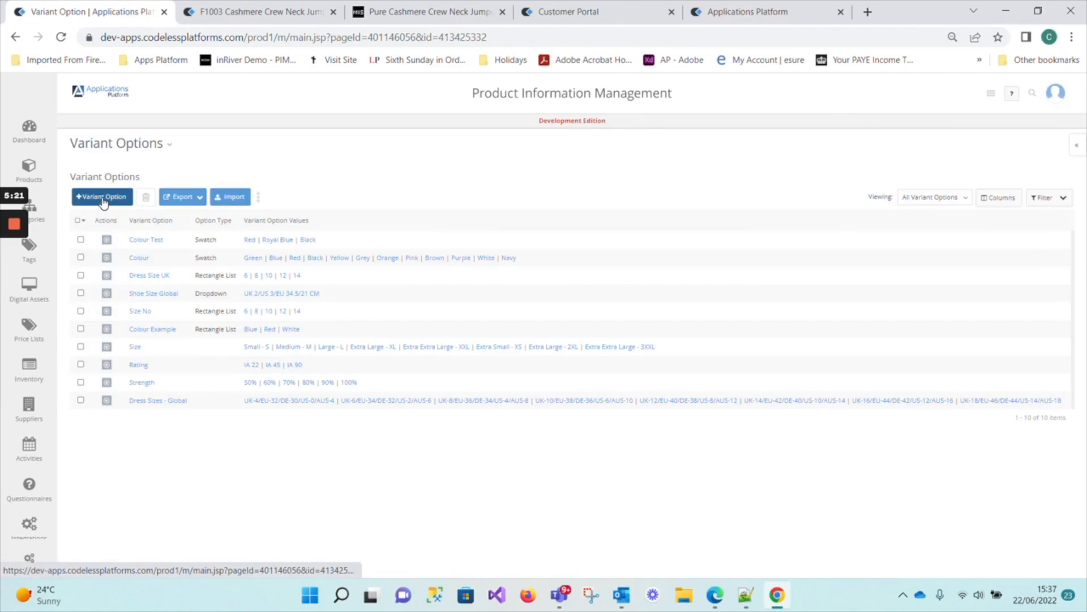
Start a new variant option named Size Test and keep Rectangle List as its option type.
click(103, 198)
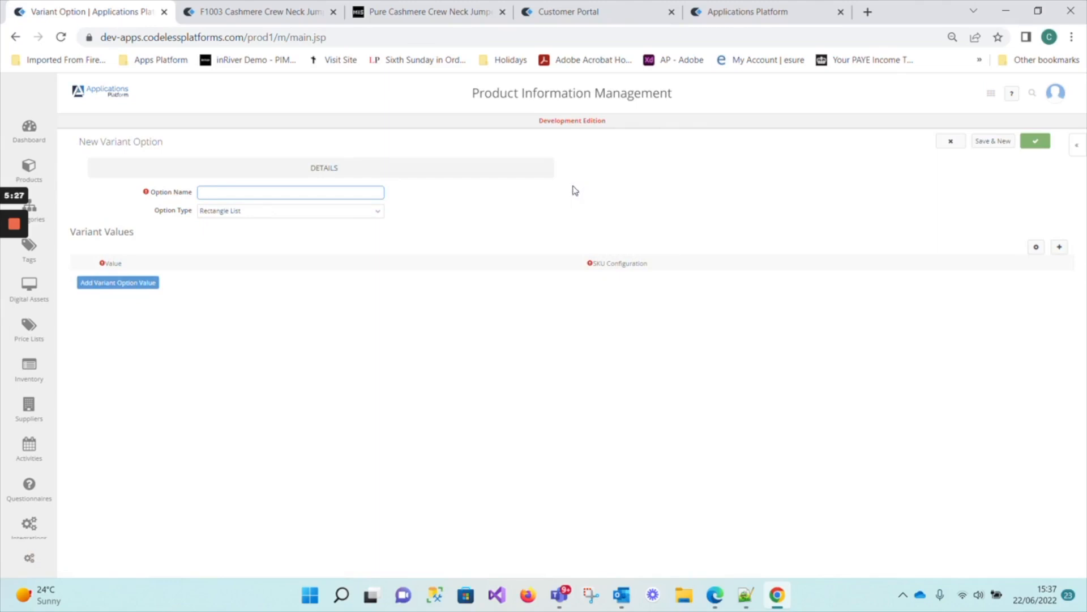
text(si)
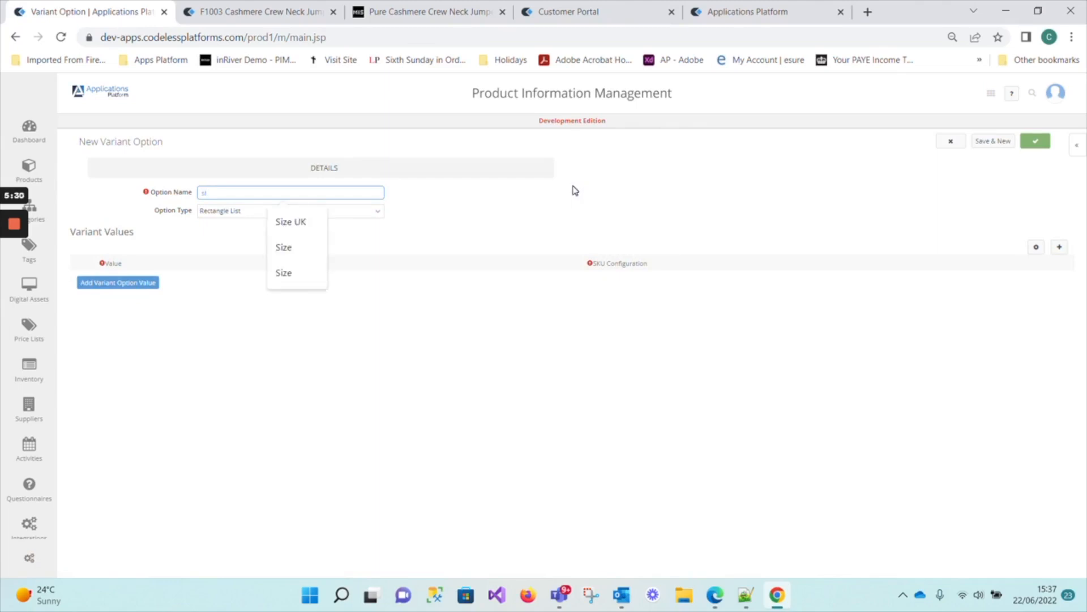
key(BackSpace)
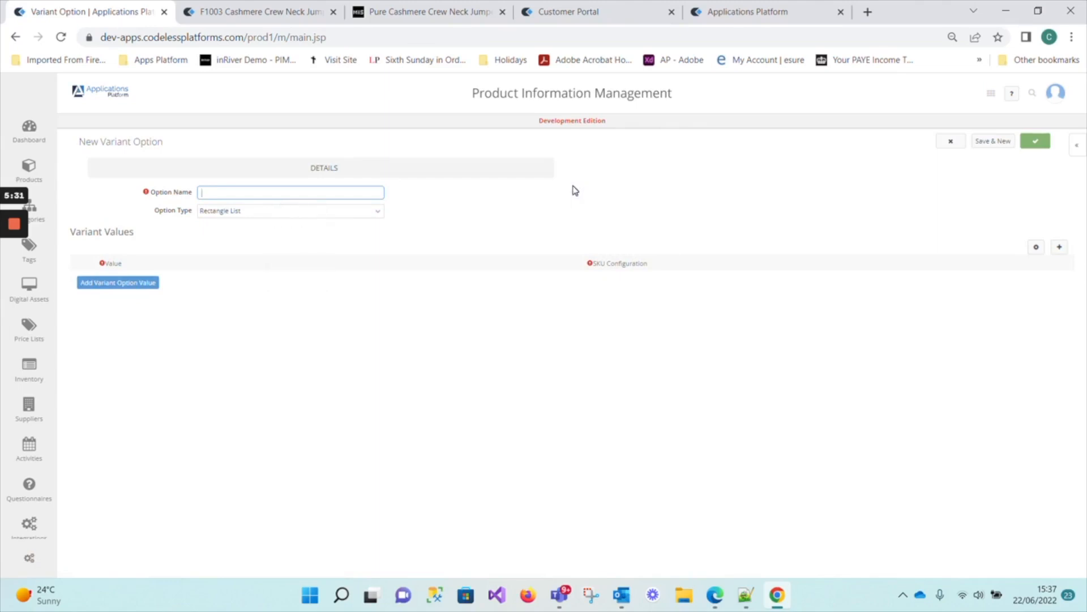
text(Size )
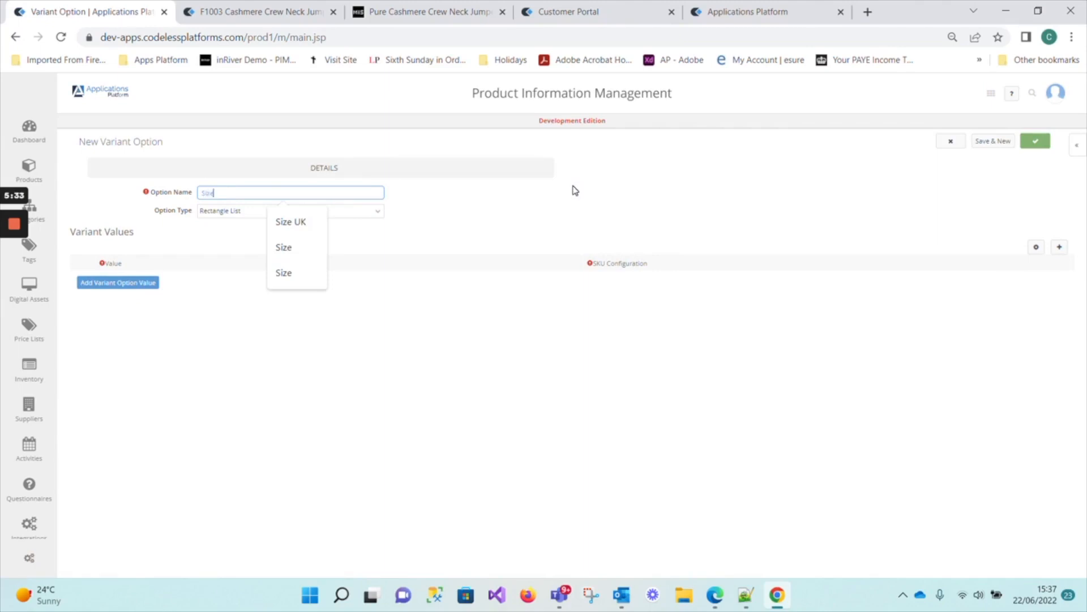
text(Test)
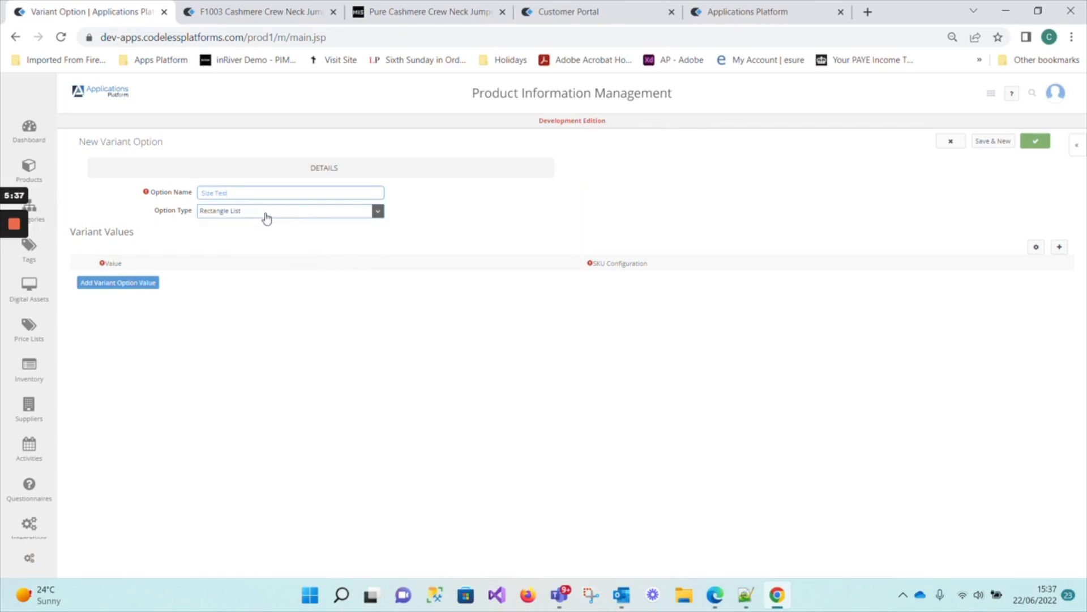
click(267, 219)
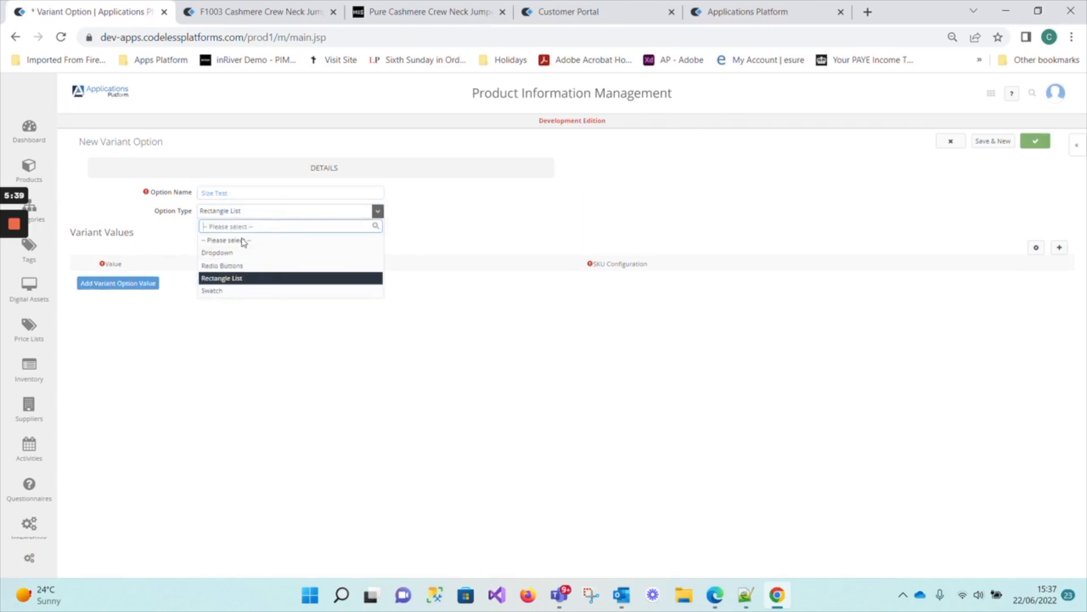
click(413, 215)
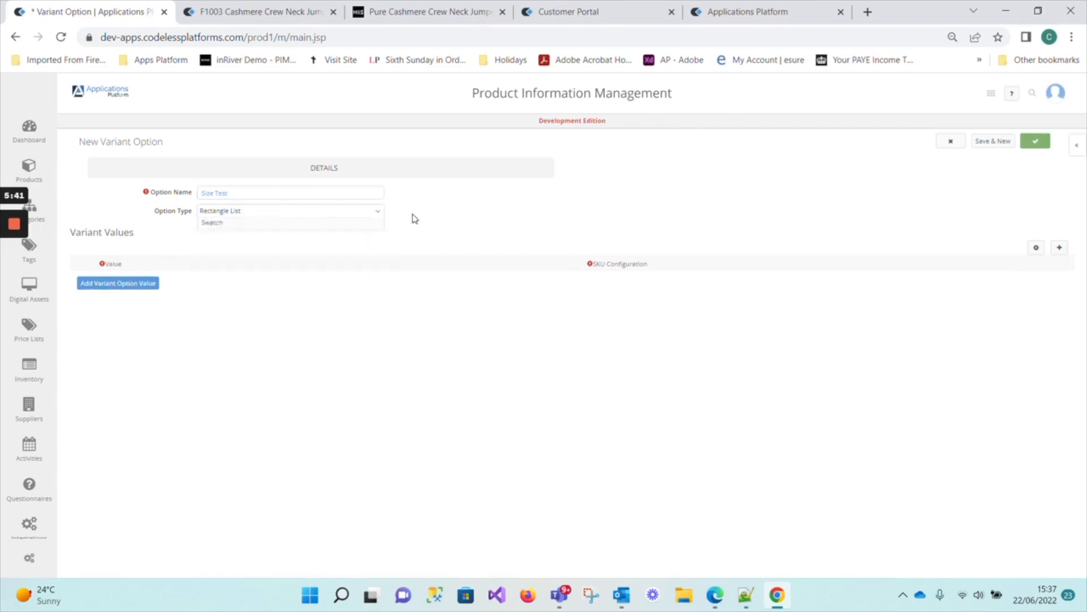
Check the size list in the Notepad++ notes and add 6 as the first variant value, with SKU configuration 06.
click(154, 291)
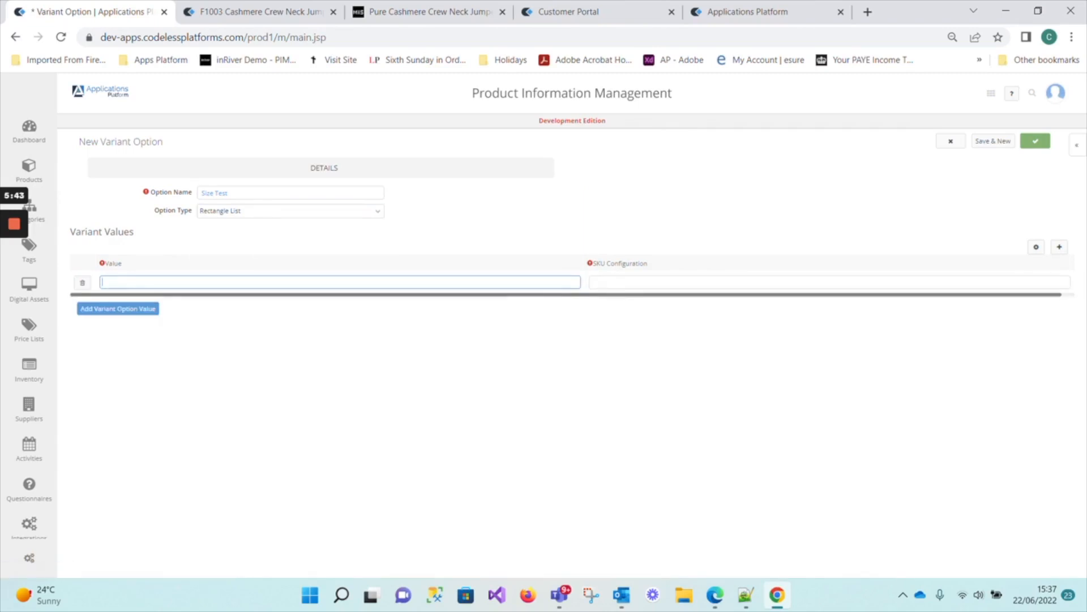
click(739, 597)
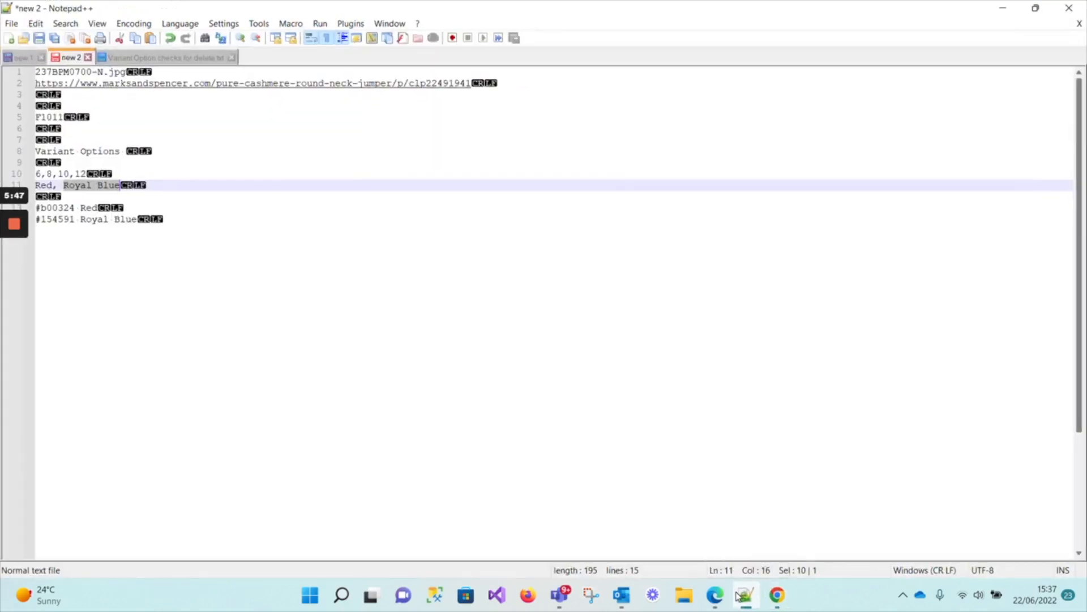
click(738, 597)
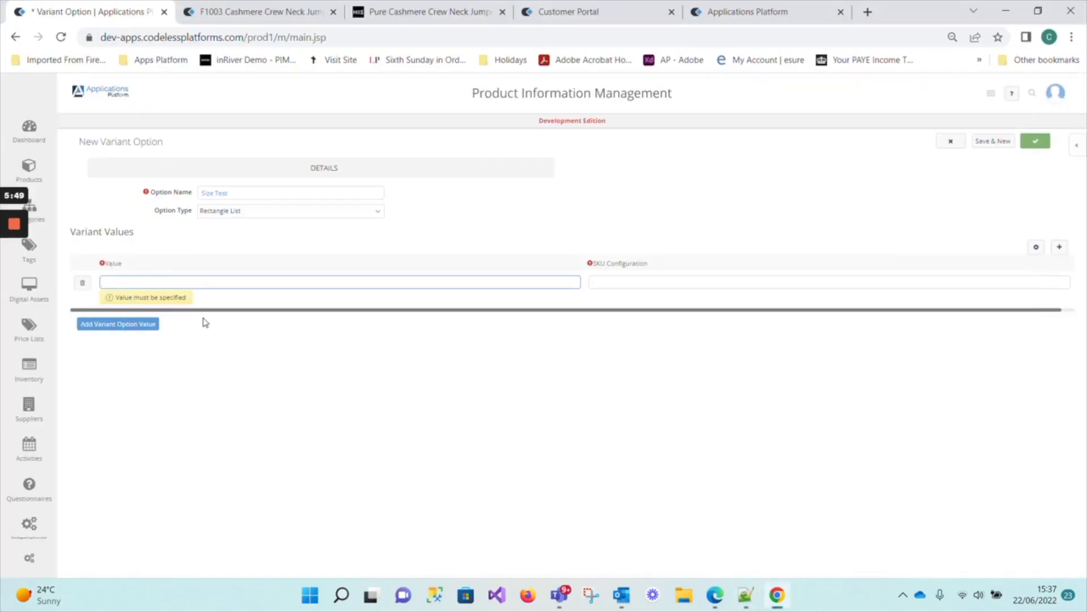
text(6)
click(671, 282)
text(0)
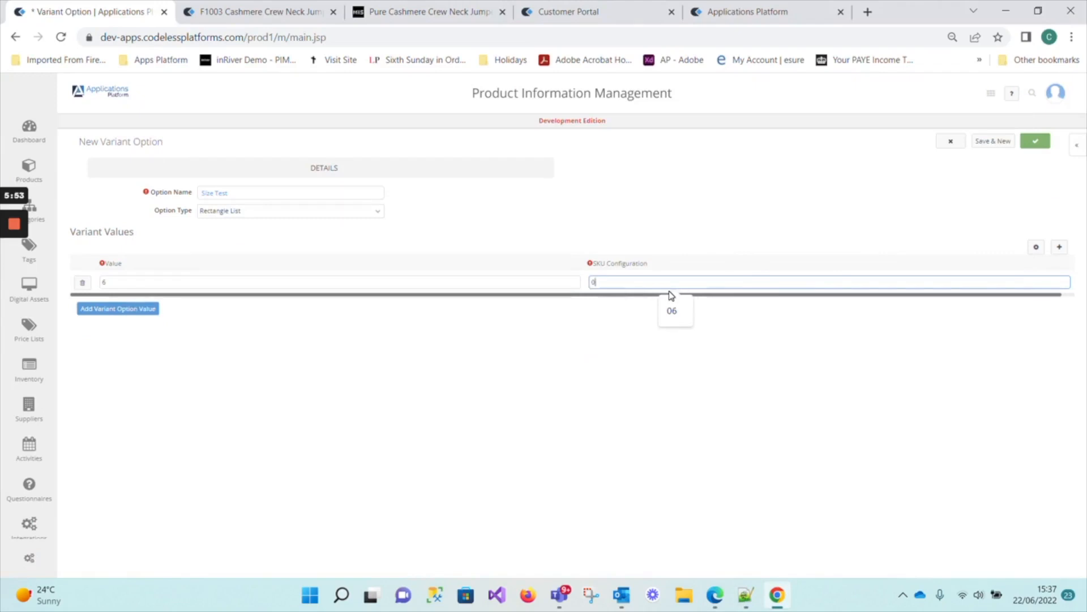
click(672, 310)
Add the variant values 8 and 10 with the SKU configurations 08 and 10.
click(113, 314)
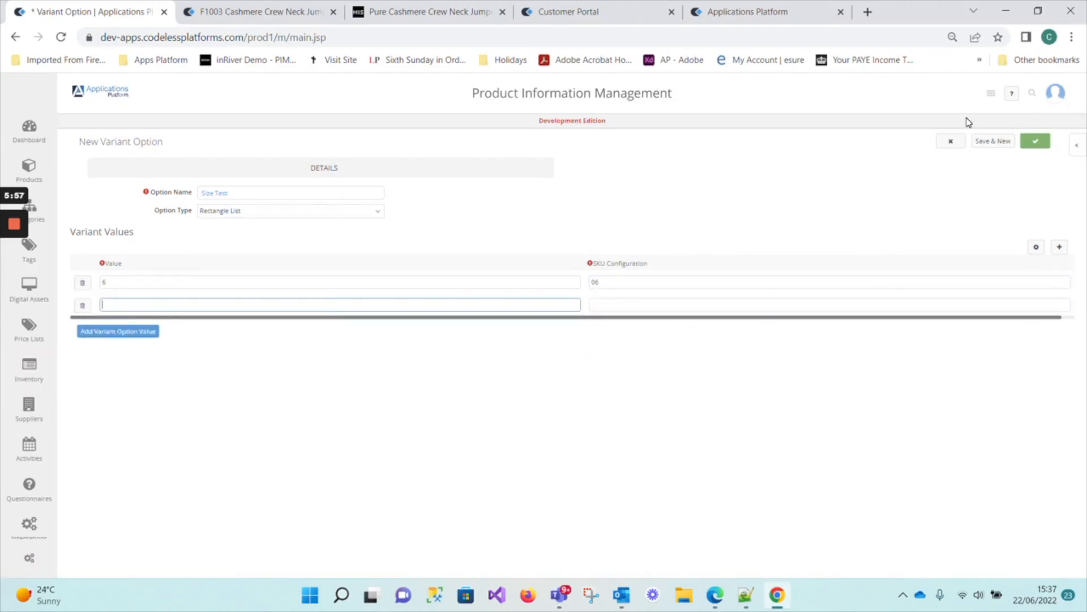
text(8)
key(Tab)
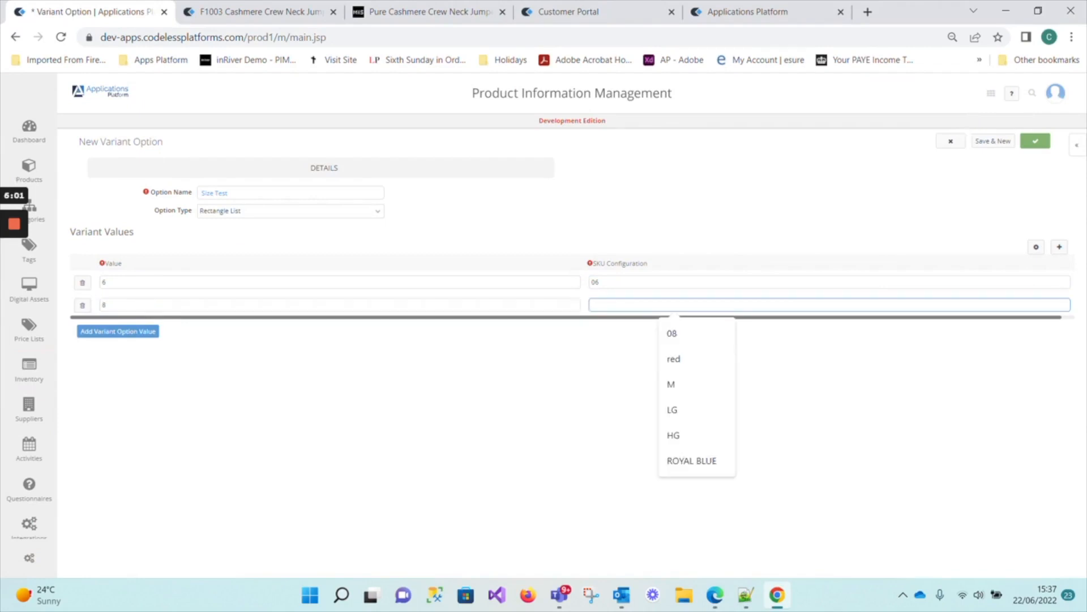
click(672, 333)
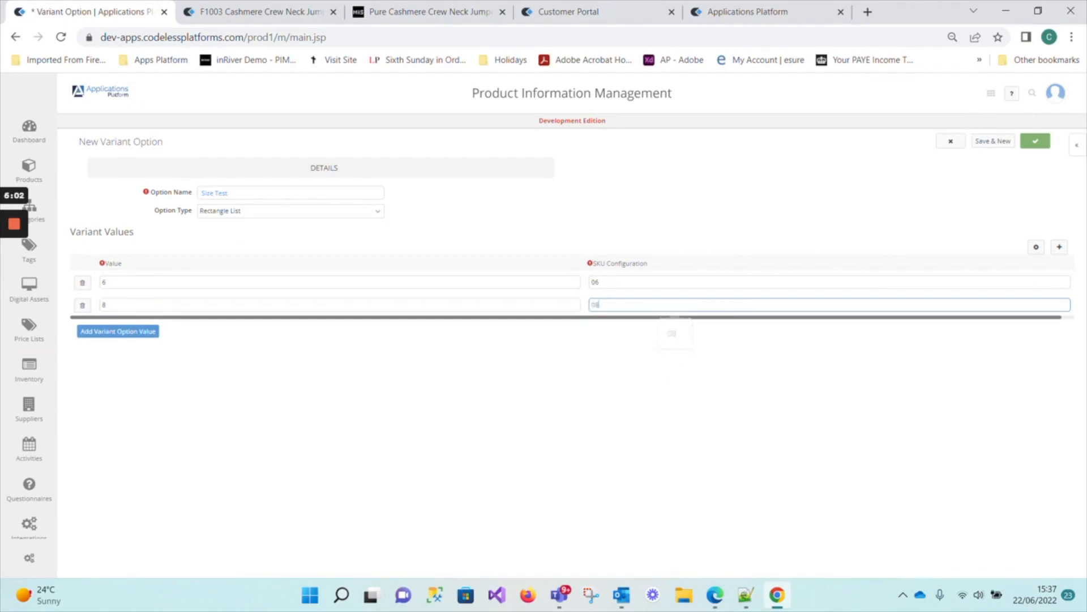
click(150, 335)
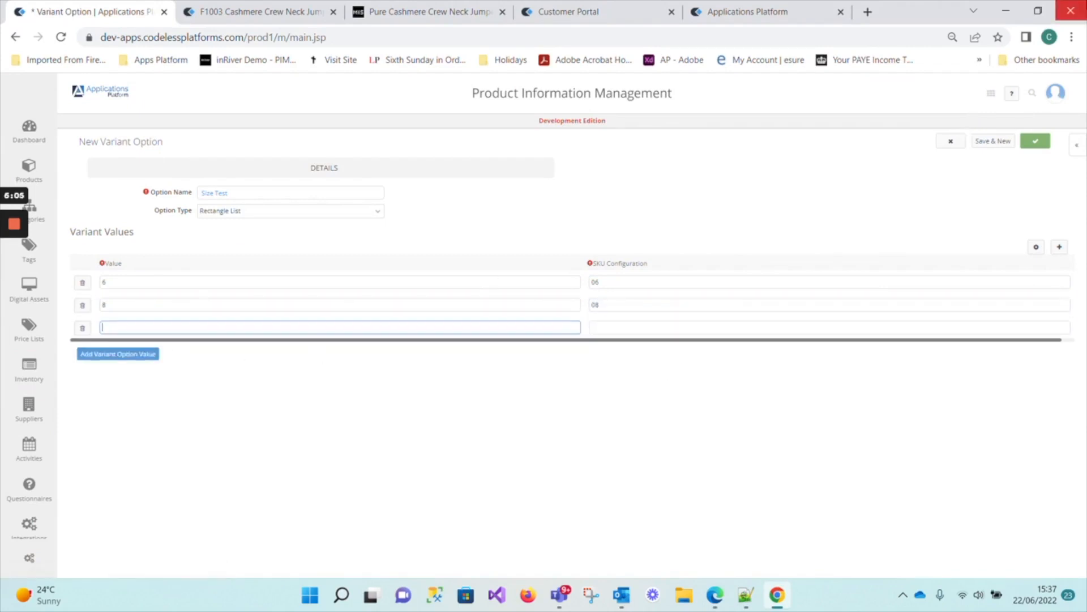
text(10)
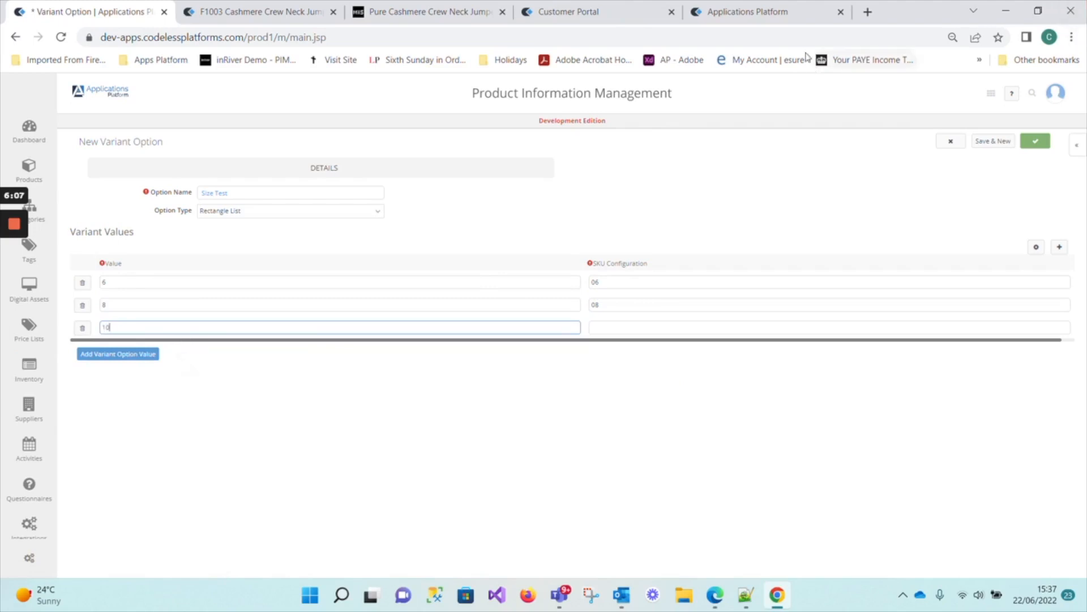
click(653, 328)
click(672, 382)
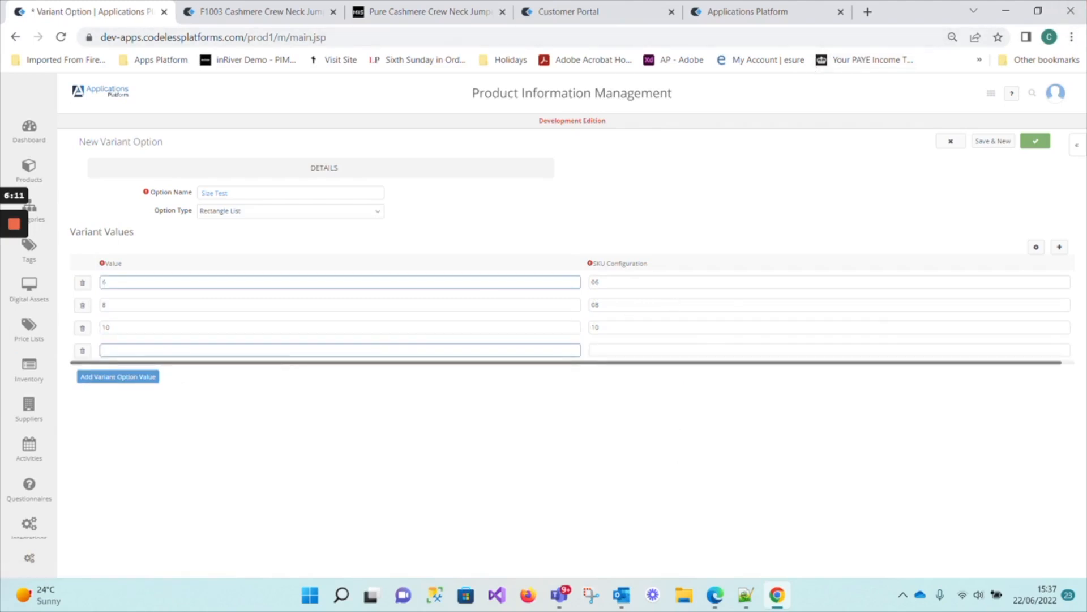
Add a fourth variant value, 12, with 12 as its SKU configuration, and save the Size Test option.
text(12)
key(Tab)
text(12)
click(523, 445)
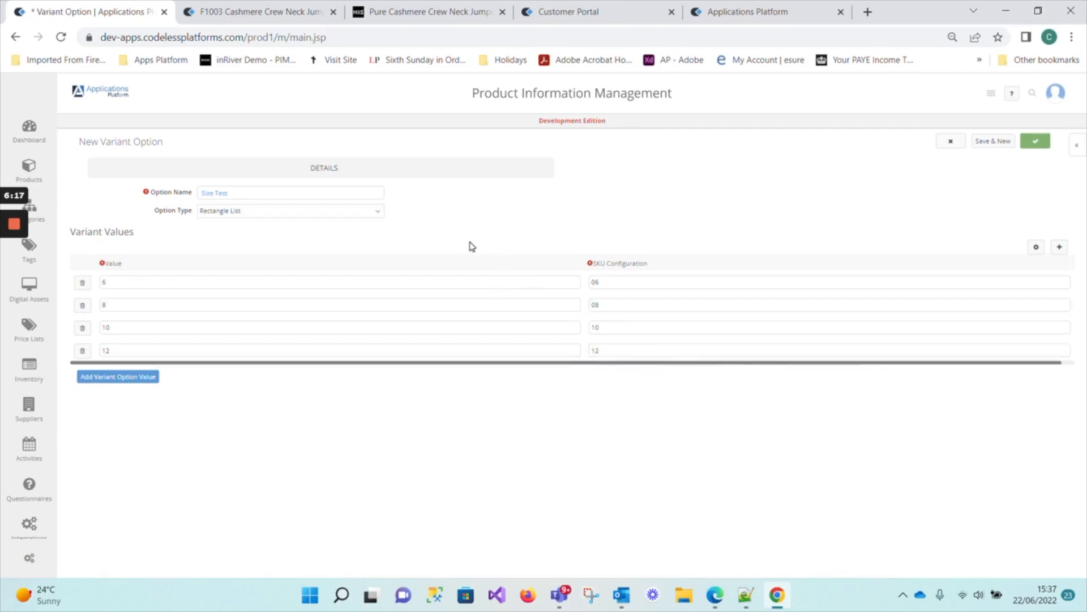
click(1035, 141)
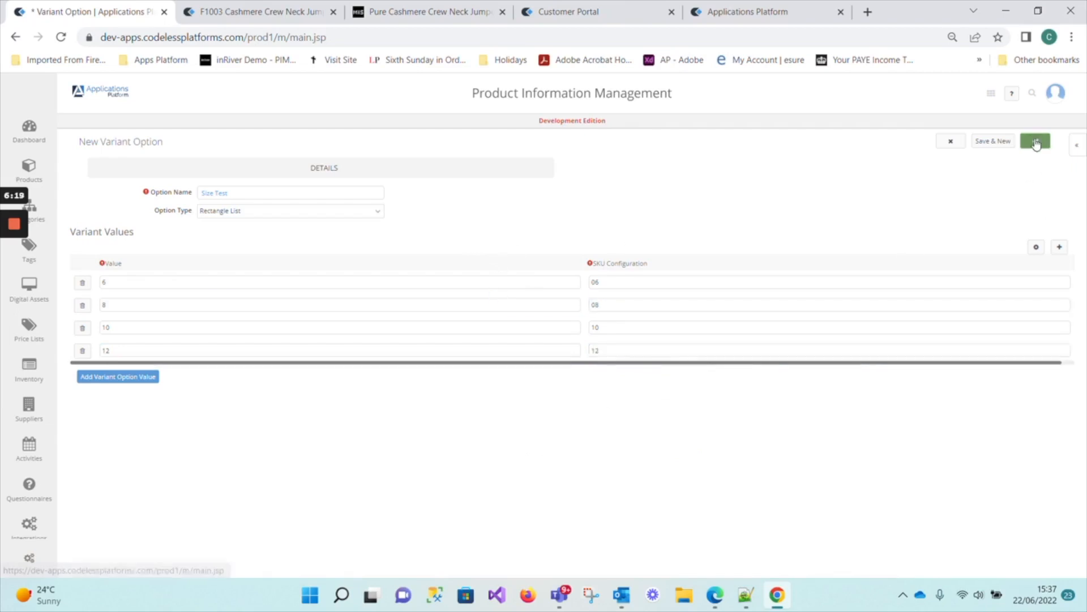